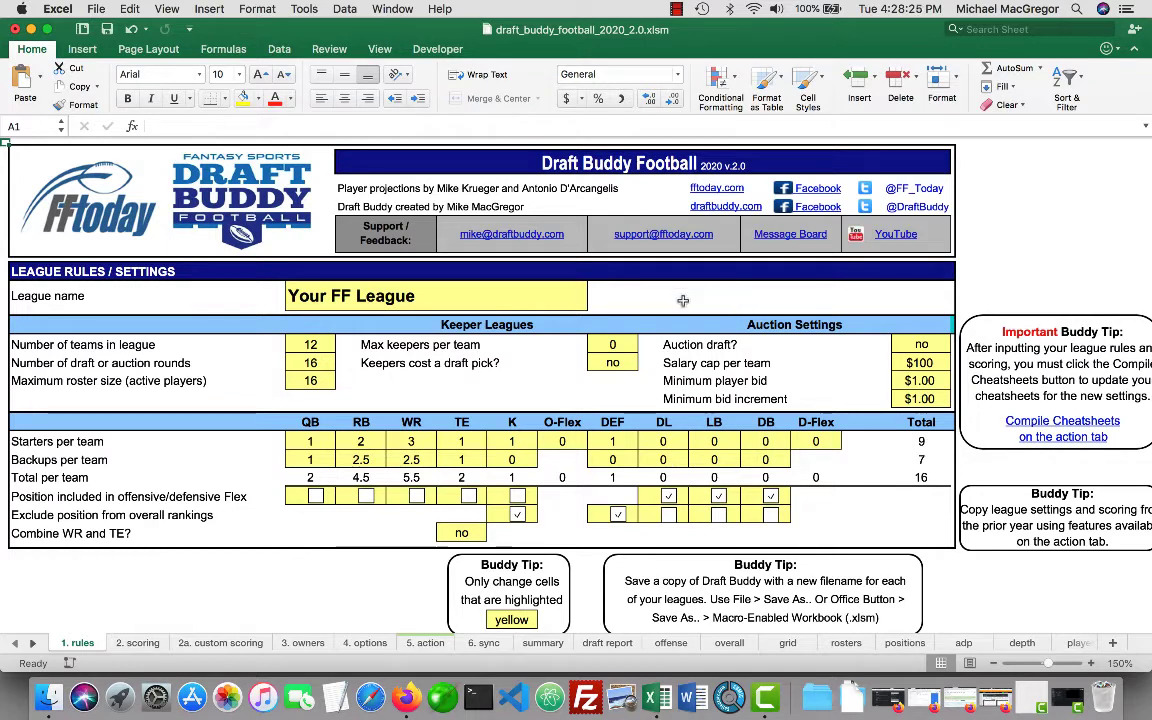
{"action": "left_click", "coordinate": [471, 441]}
{"action": "left_click", "coordinate": [513, 442]}
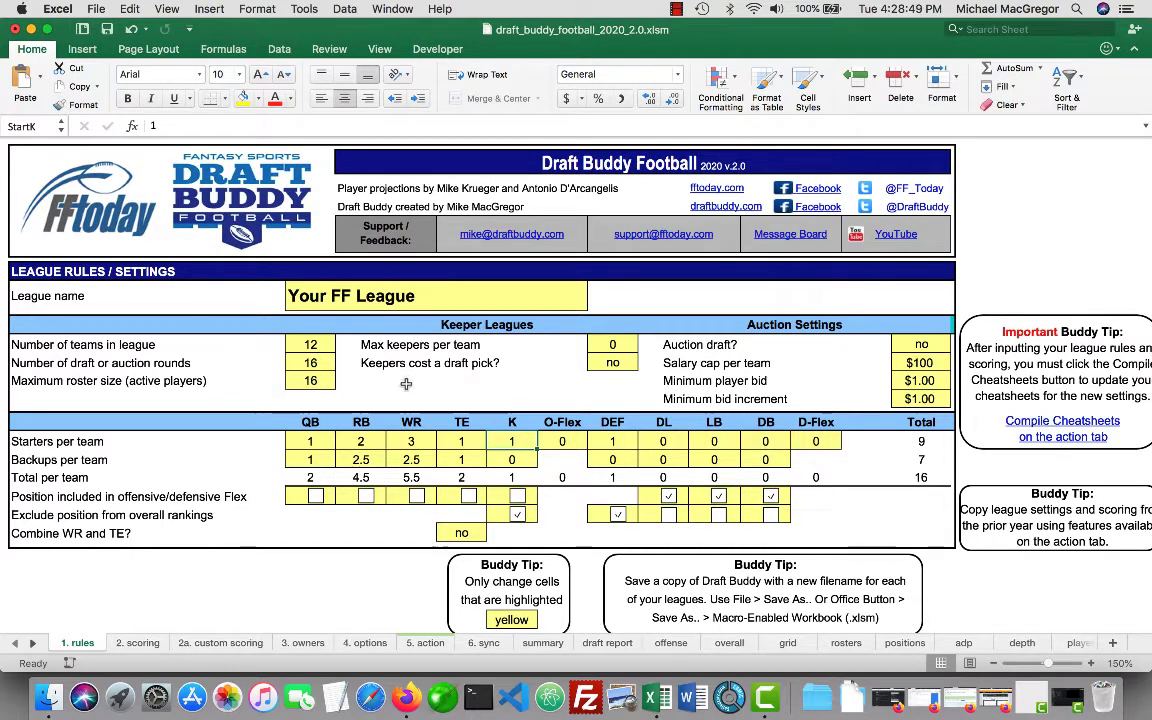
Set the league name to "RazzBowl Fantasy League"
{"action": "left_click", "coordinate": [312, 292]}
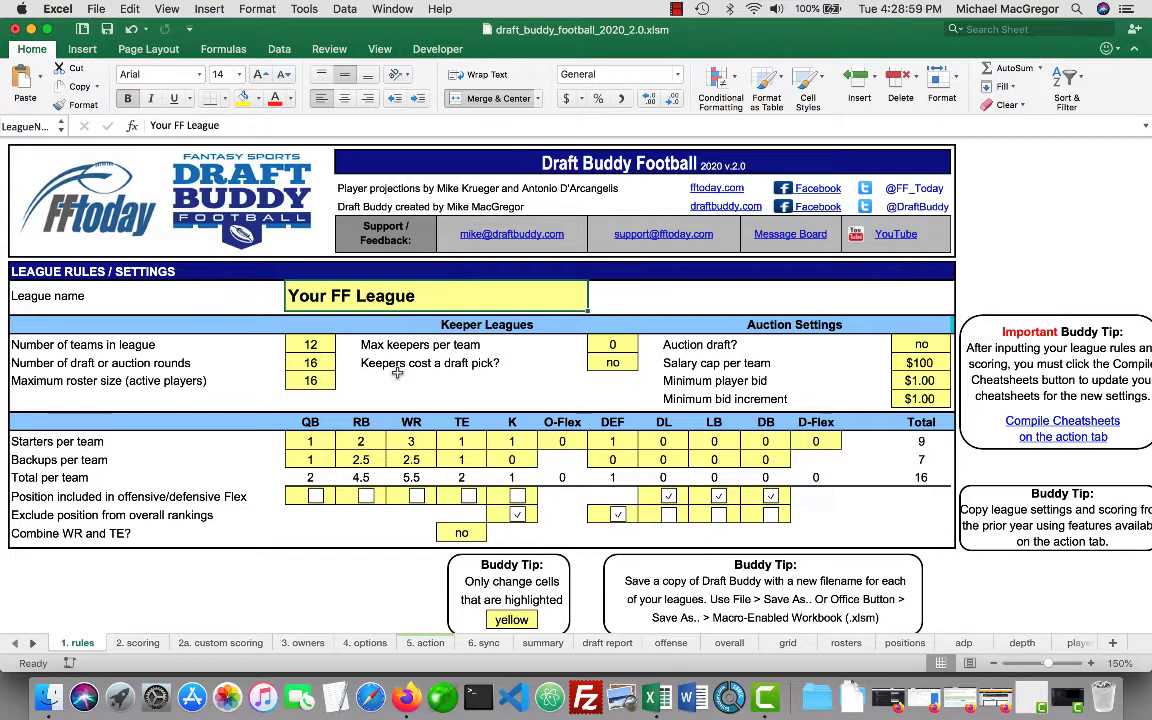
{"action": "type", "text": "RazzBowl"}
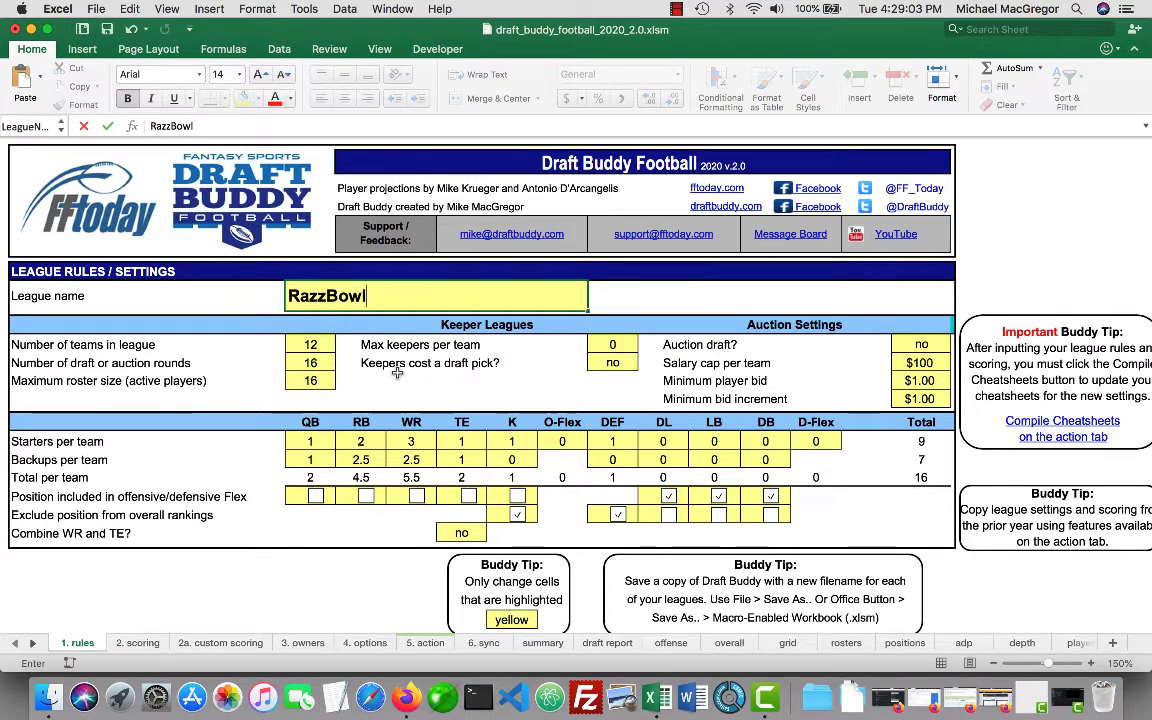
{"action": "type", "text": " Fant"}
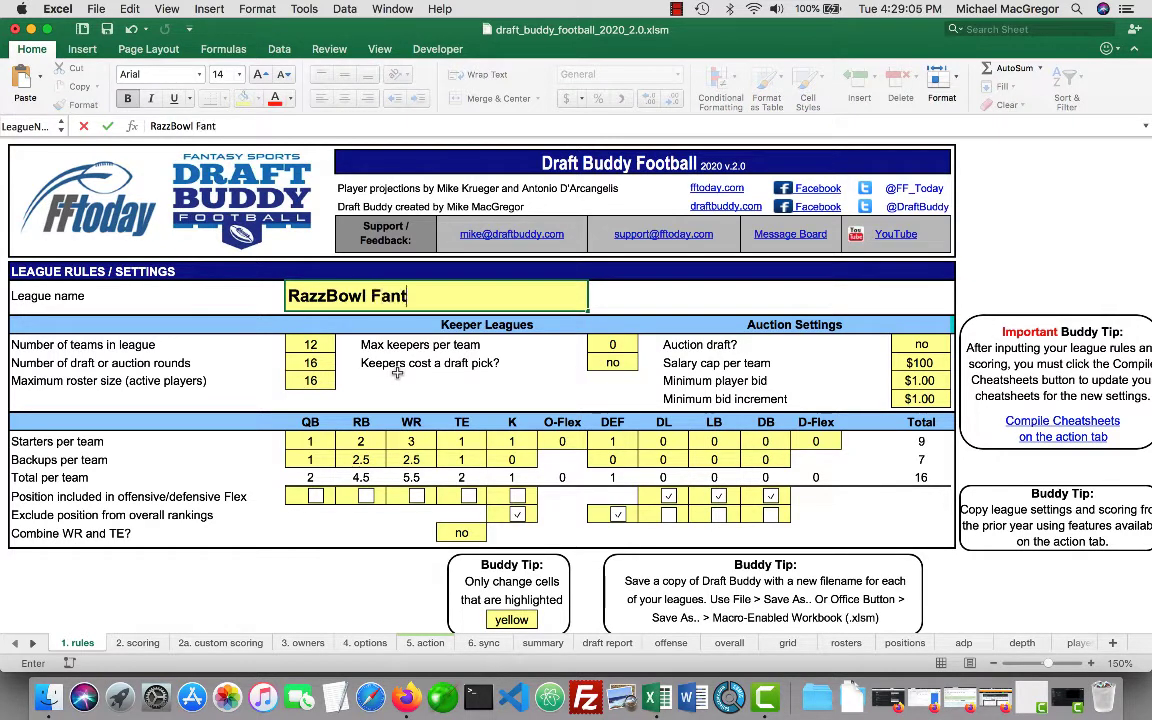
{"action": "type", "text": "asy League"}
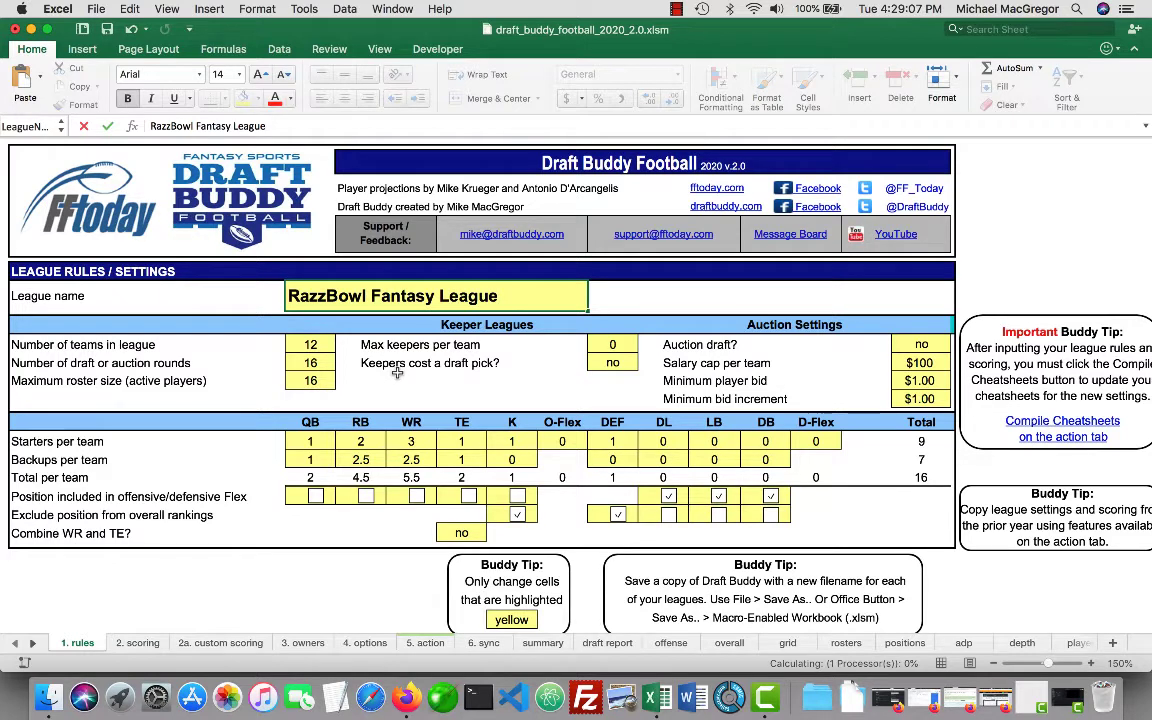
{"action": "key", "text": "Return"}
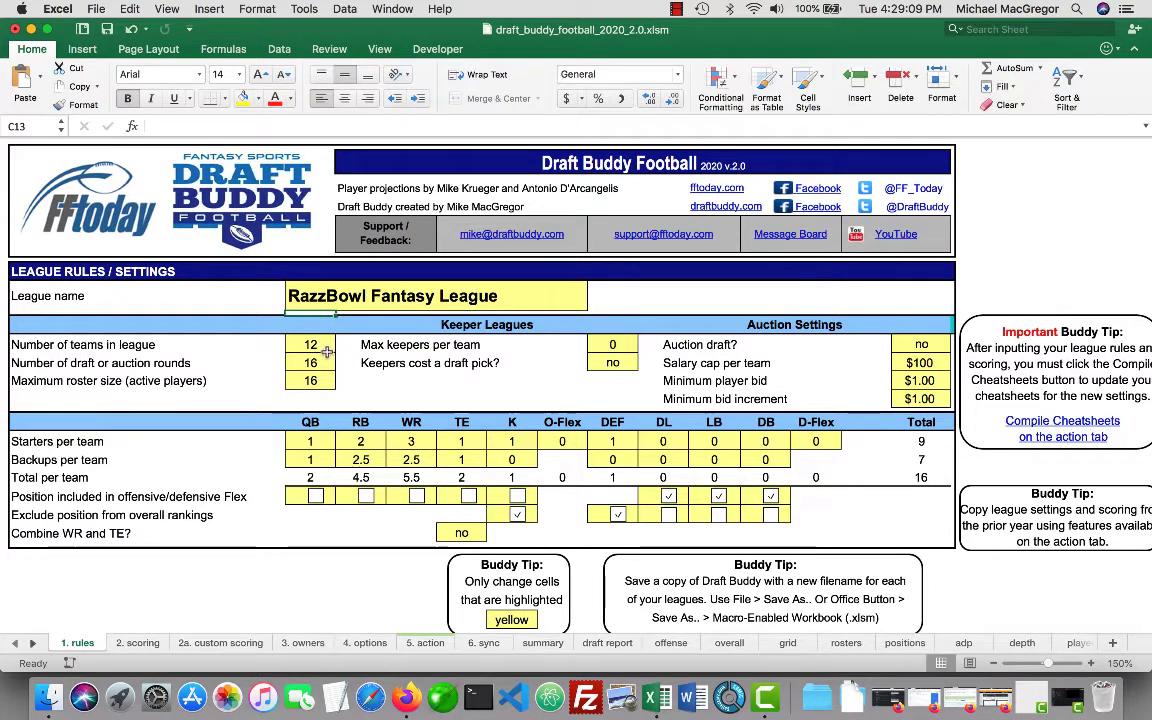
Set both the number of draft or auction rounds and the maximum roster size to 20
{"action": "left_click", "coordinate": [325, 349]}
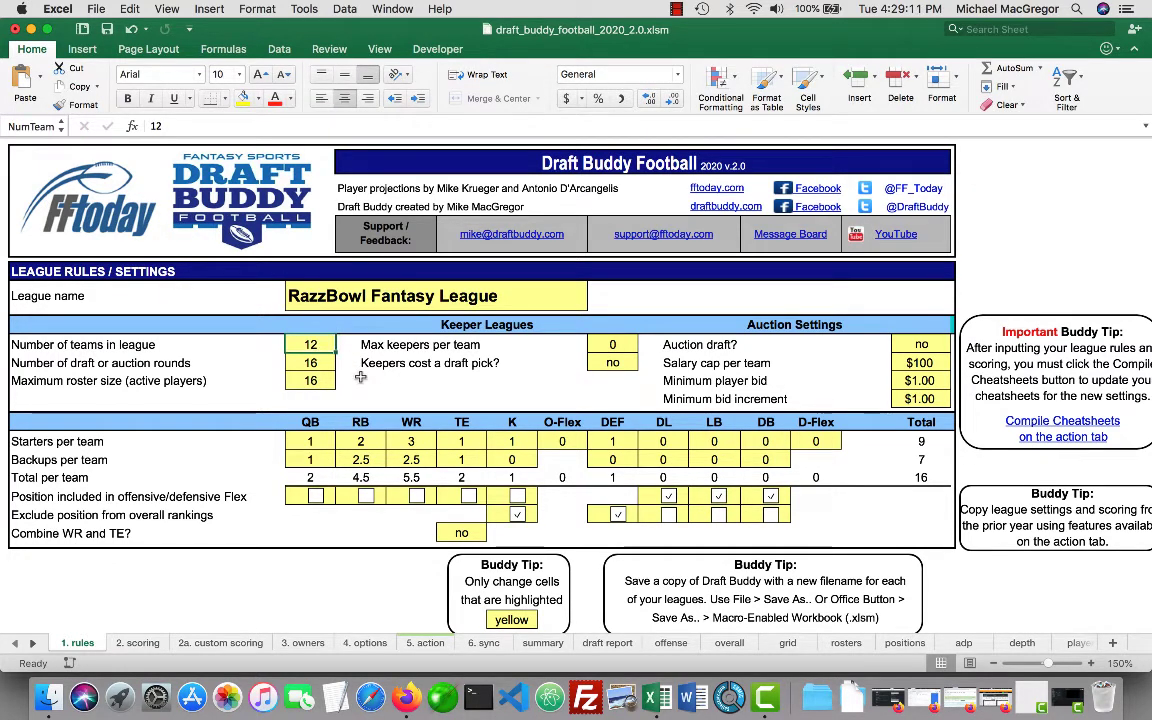
{"action": "key", "text": "Down"}
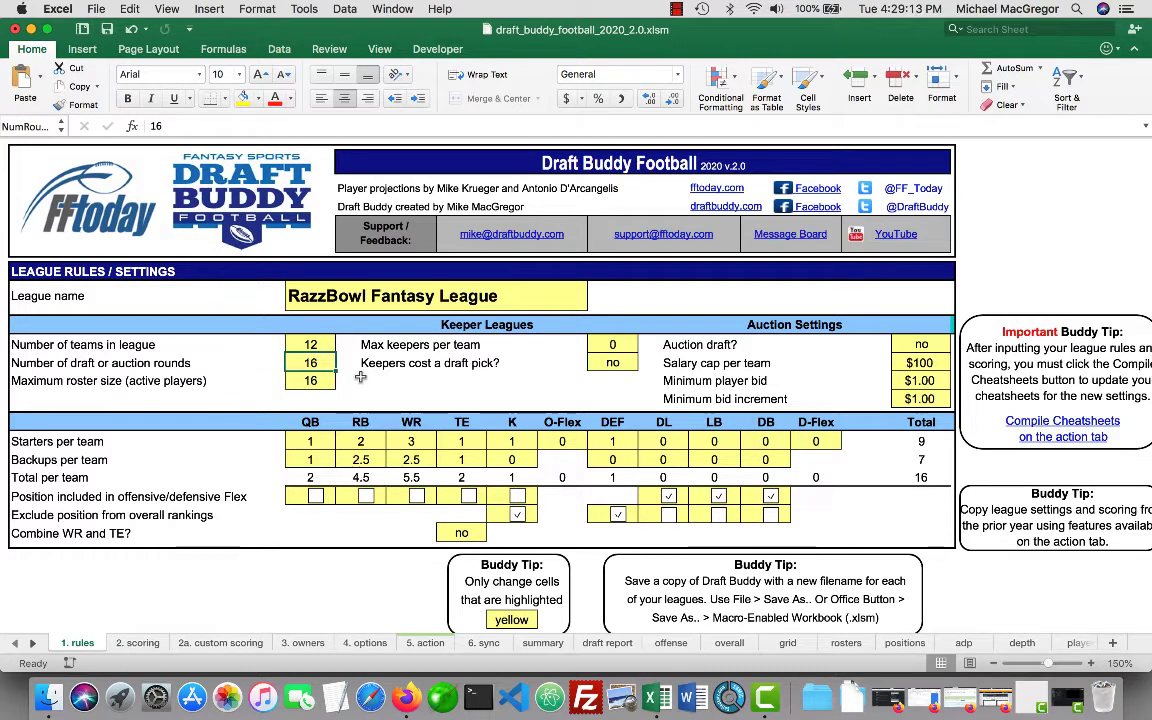
{"action": "type", "text": "20"}
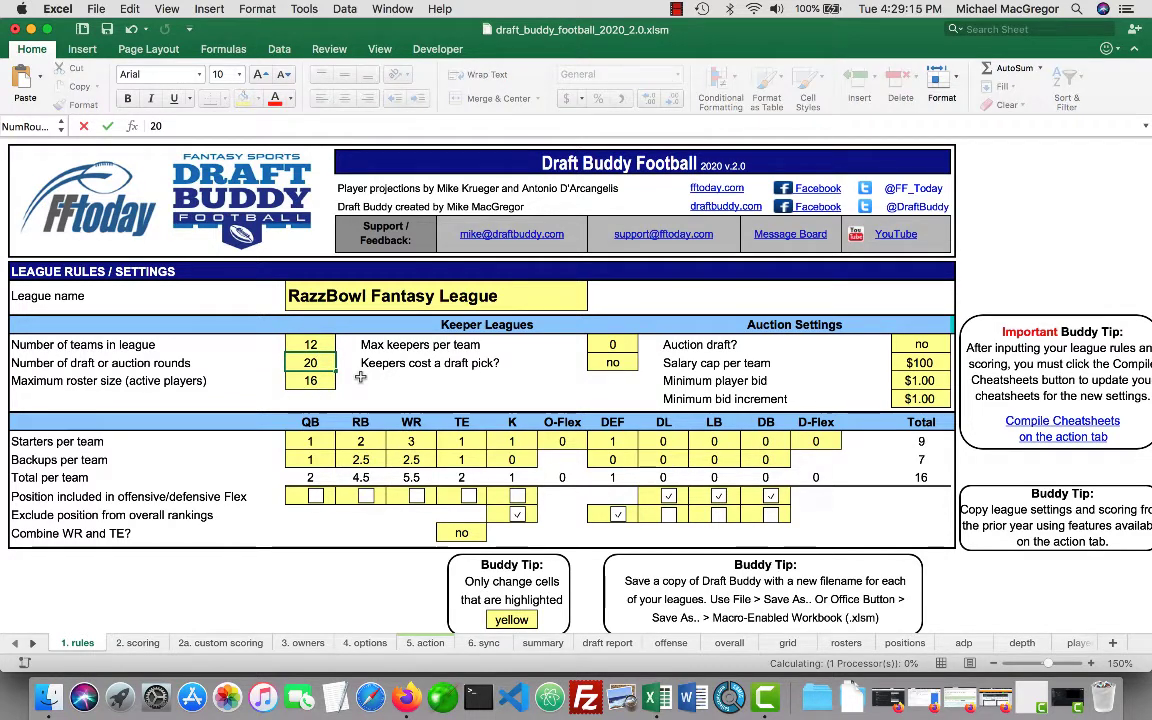
{"action": "key", "text": "Return"}
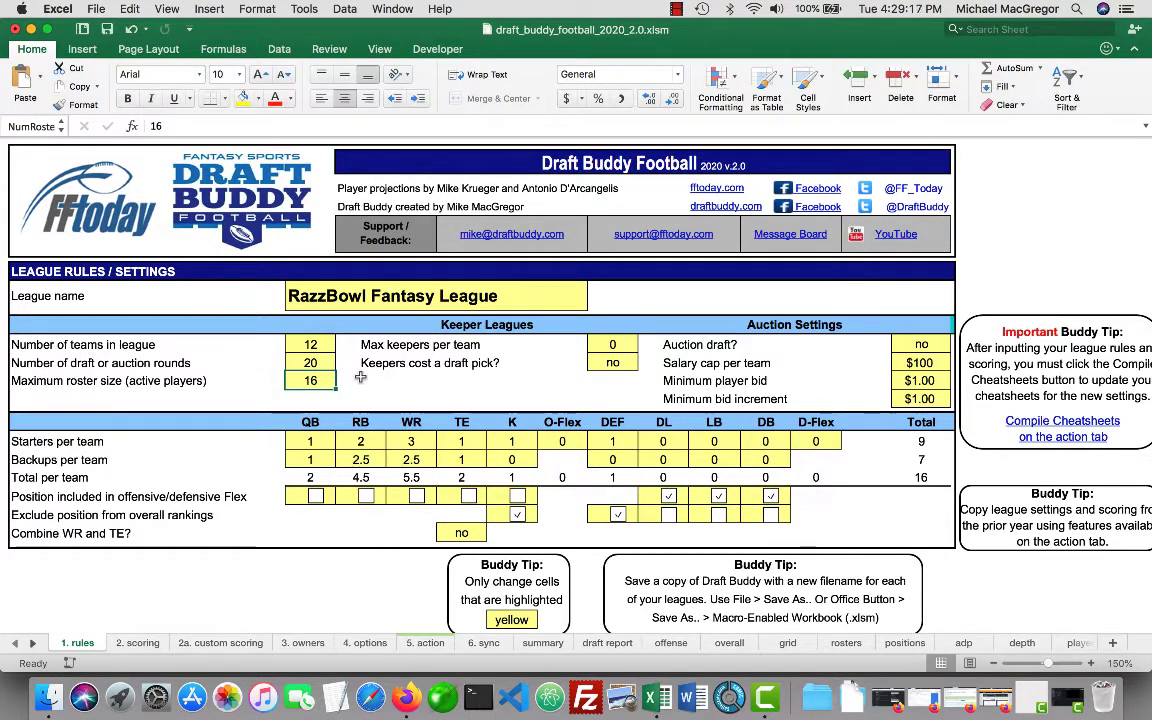
{"action": "type", "text": "20"}
{"action": "key", "text": "Return"}
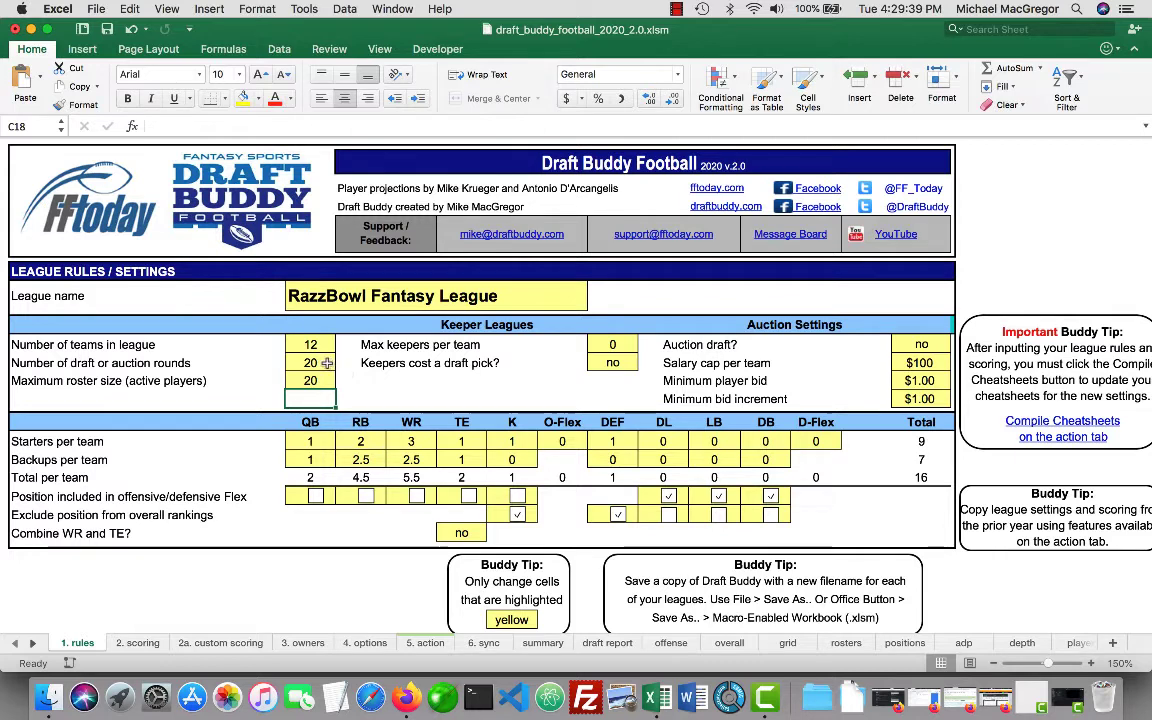
Review the keeper league settings and the auction settings, including the auction draft choices, salary cap, minimum bid and bid increment
{"action": "left_click", "coordinate": [622, 345]}
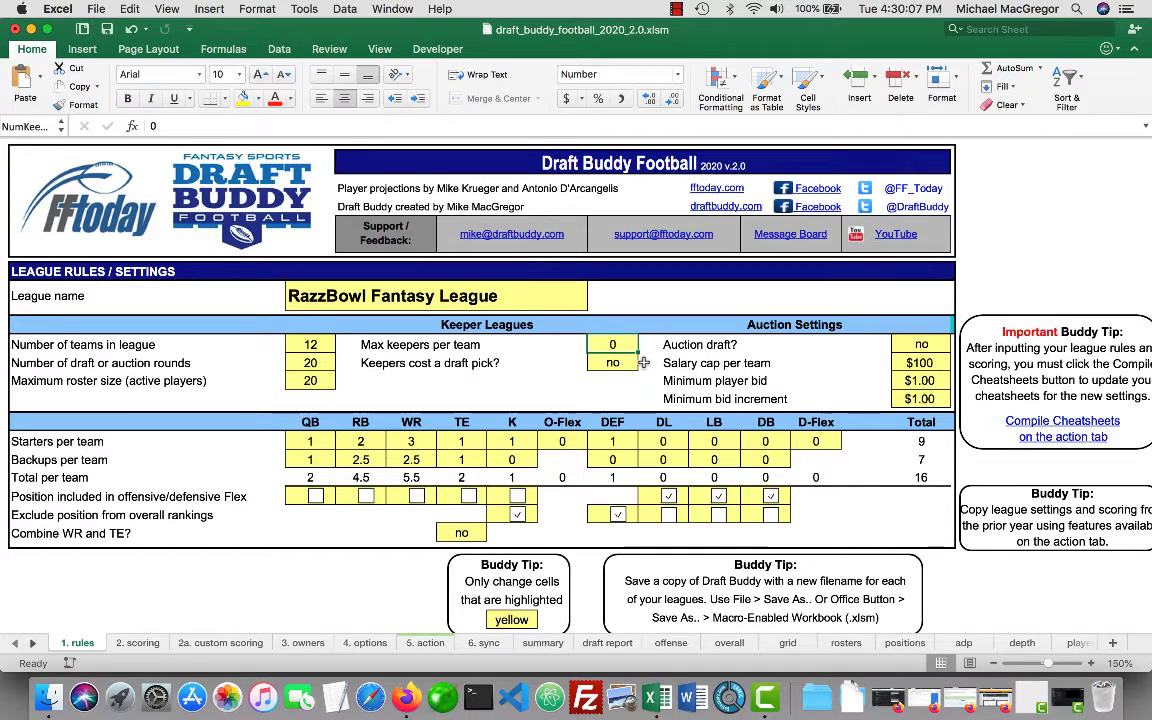
{"action": "key", "text": "Down"}
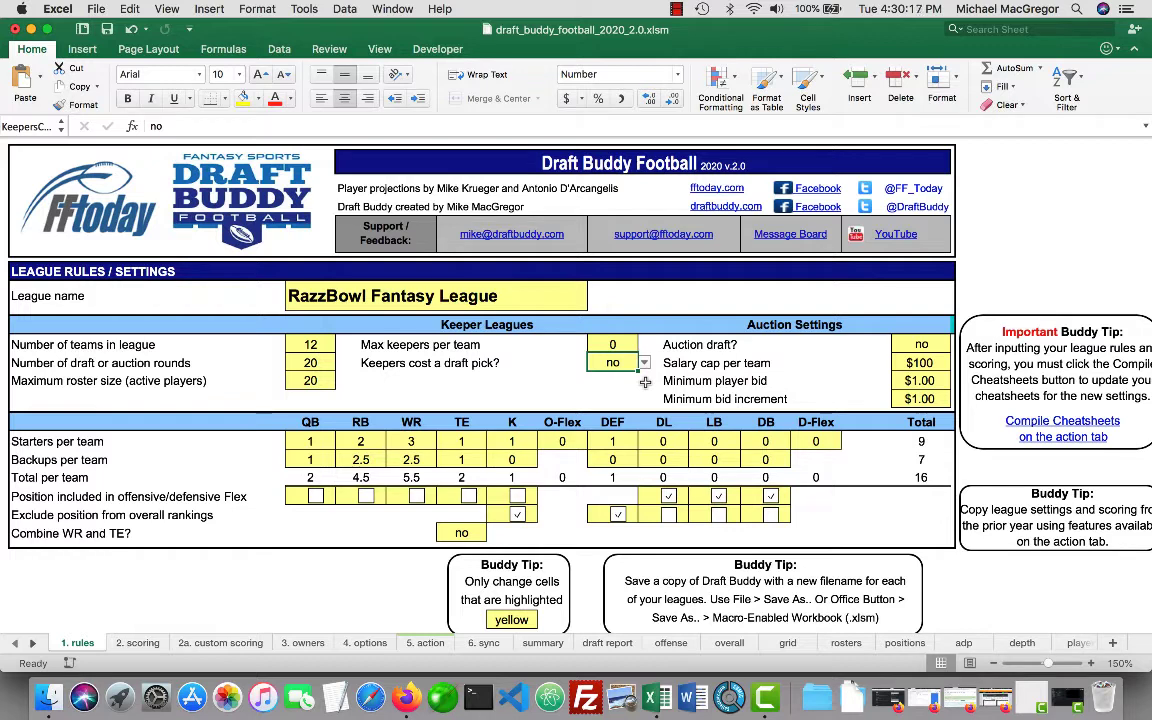
{"action": "left_click", "coordinate": [915, 345]}
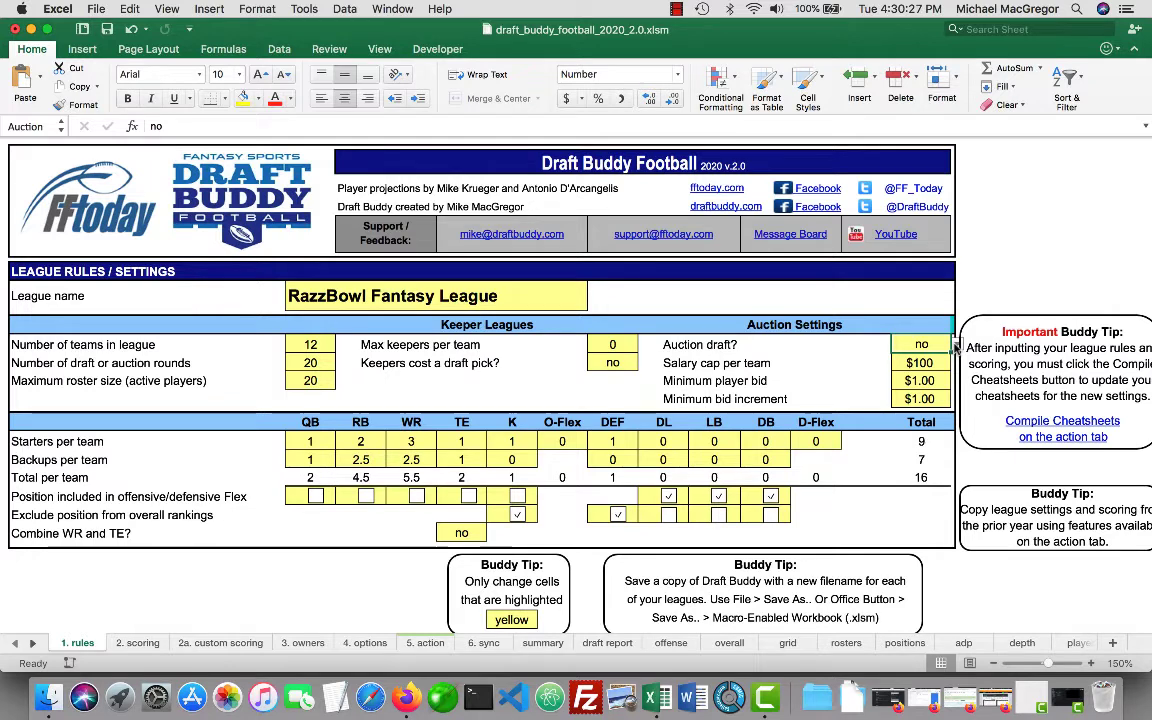
{"action": "left_click", "coordinate": [955, 345]}
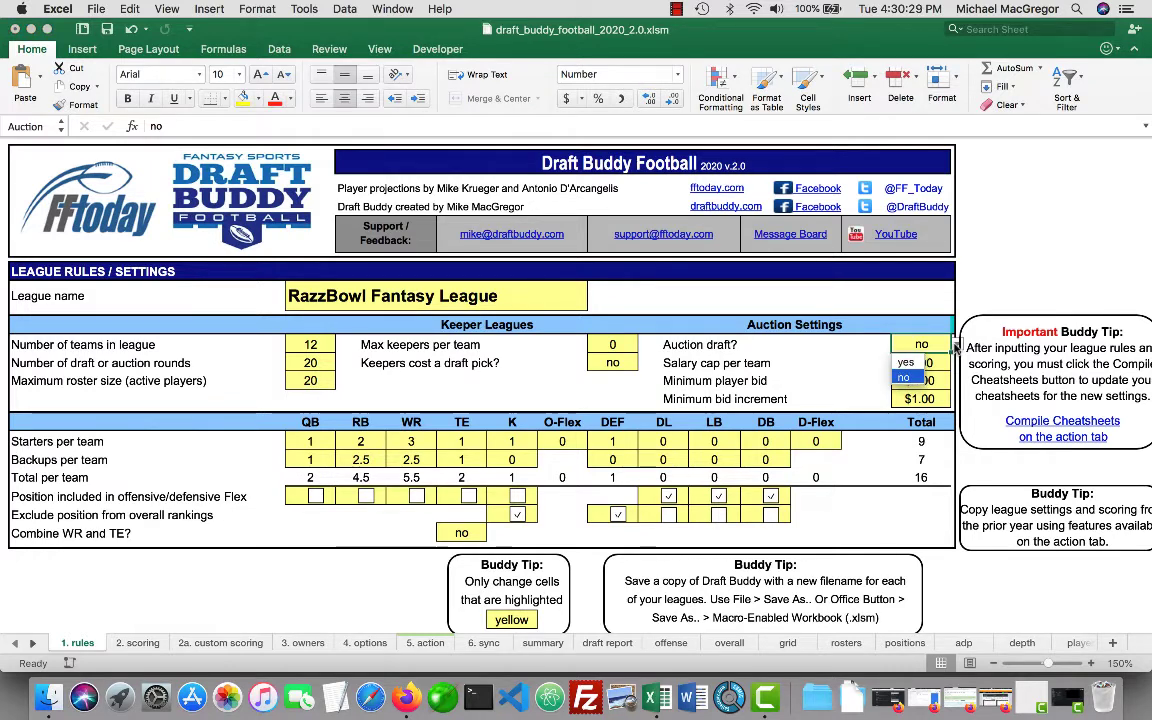
{"action": "left_click", "coordinate": [955, 347]}
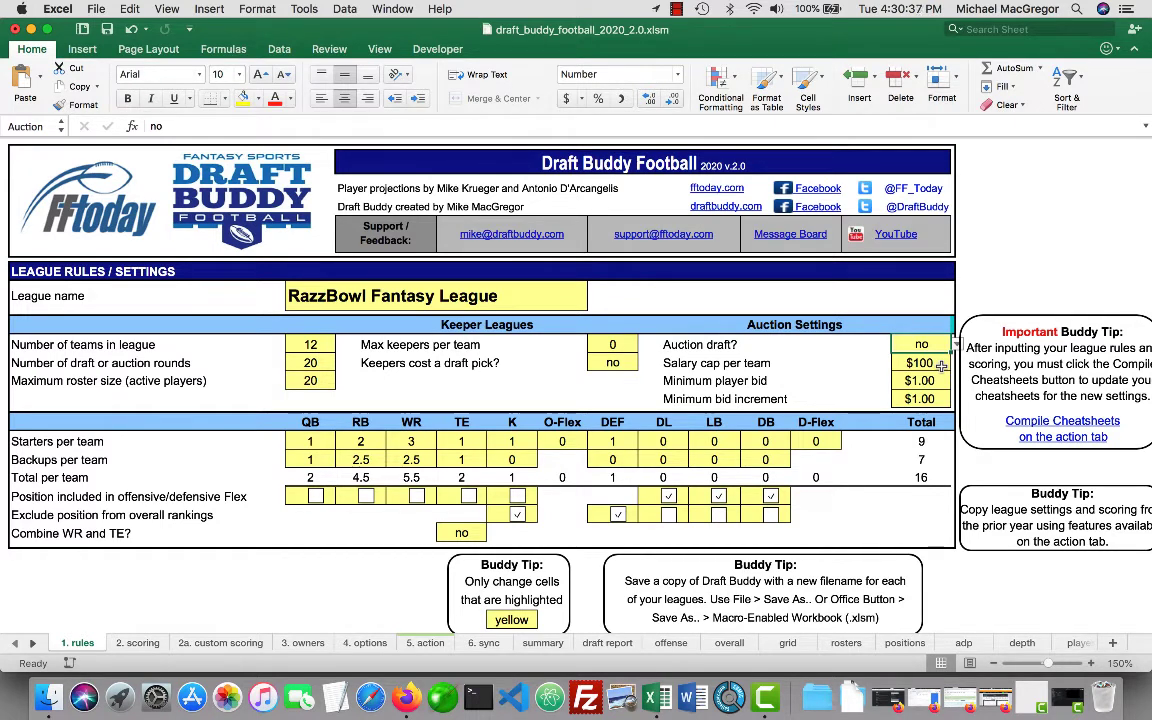
{"action": "left_click", "coordinate": [940, 366]}
{"action": "left_click", "coordinate": [940, 381]}
{"action": "left_click", "coordinate": [940, 398]}
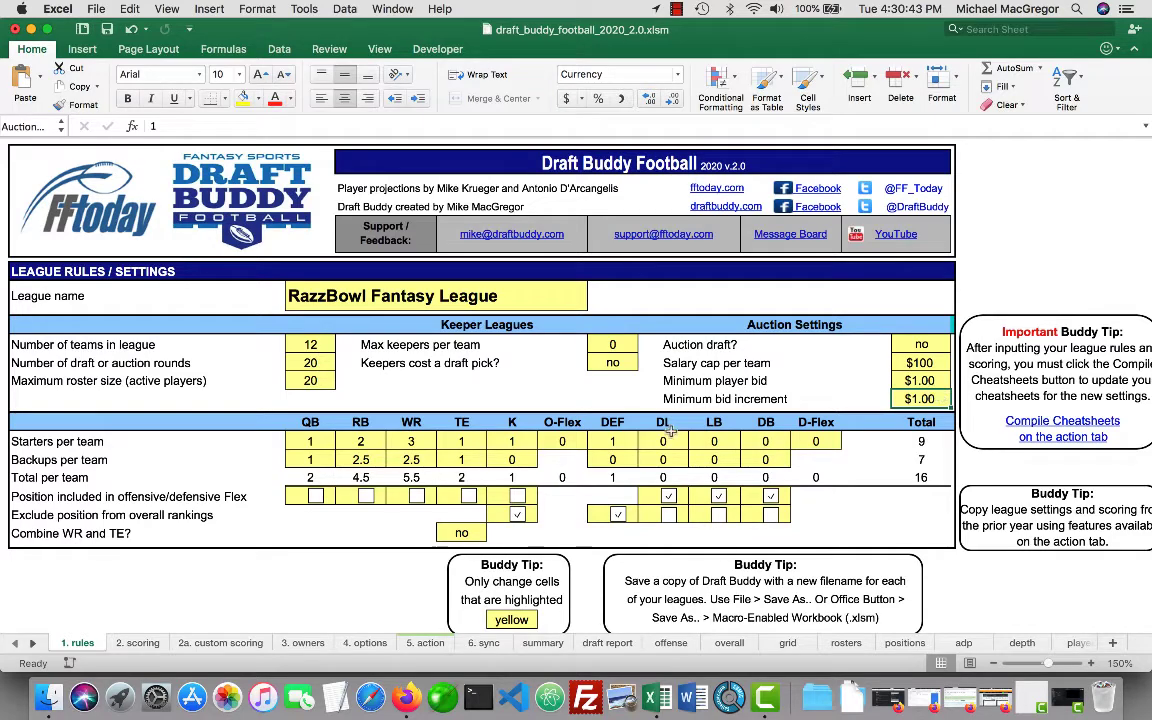
Set the O-Flex starters per team to 1 and include QB, RB, WR and TE in the offensive flex
{"action": "scroll", "coordinate": [262, 458], "scroll_direction": "down", "scroll_amount": 3}
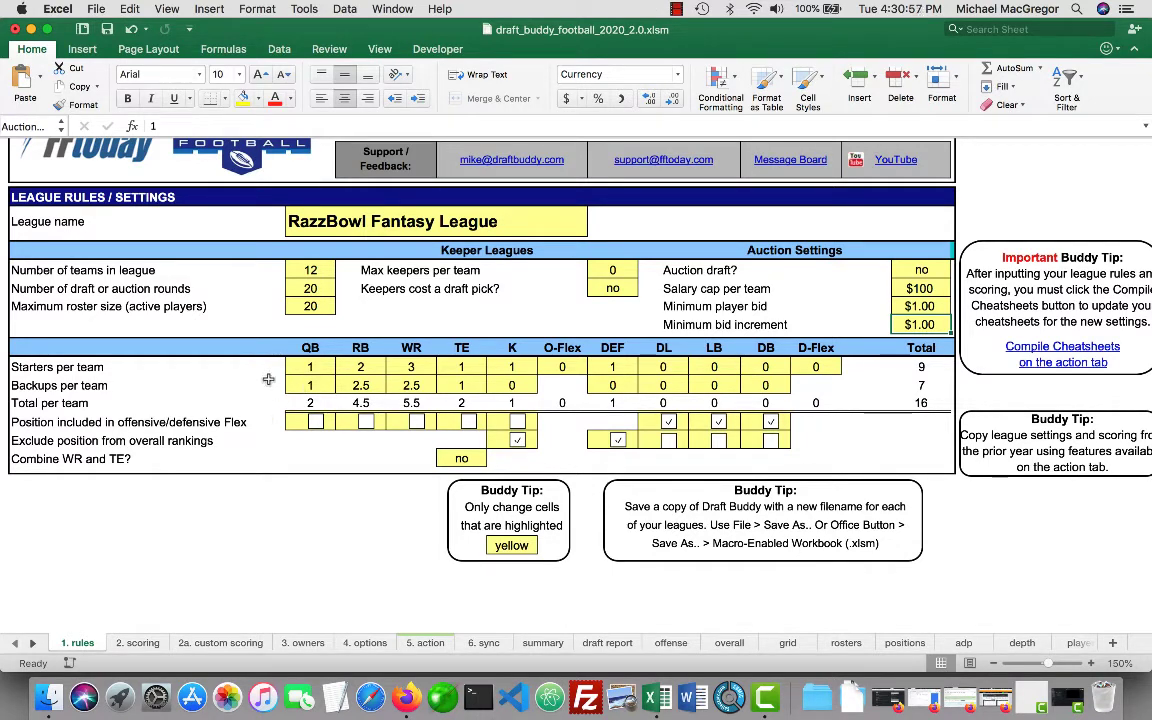
{"action": "left_click", "coordinate": [305, 367]}
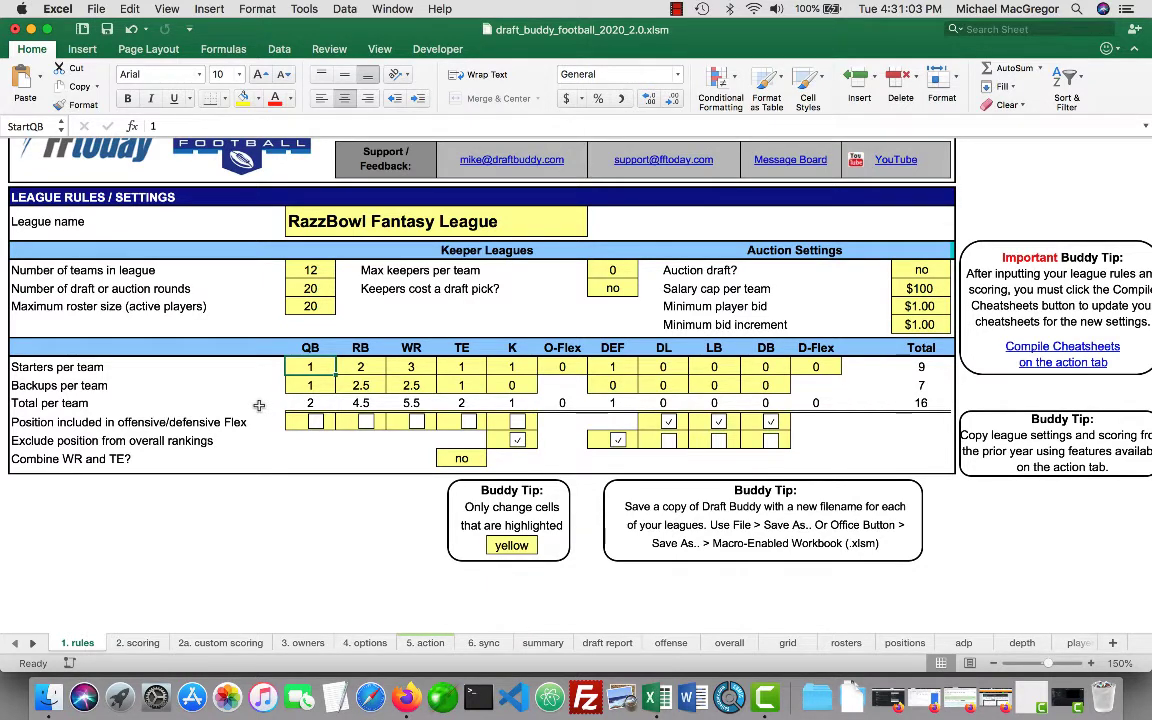
{"action": "key", "text": "Right"}
{"action": "key", "text": "Right"}
{"action": "key", "text": "Right"}
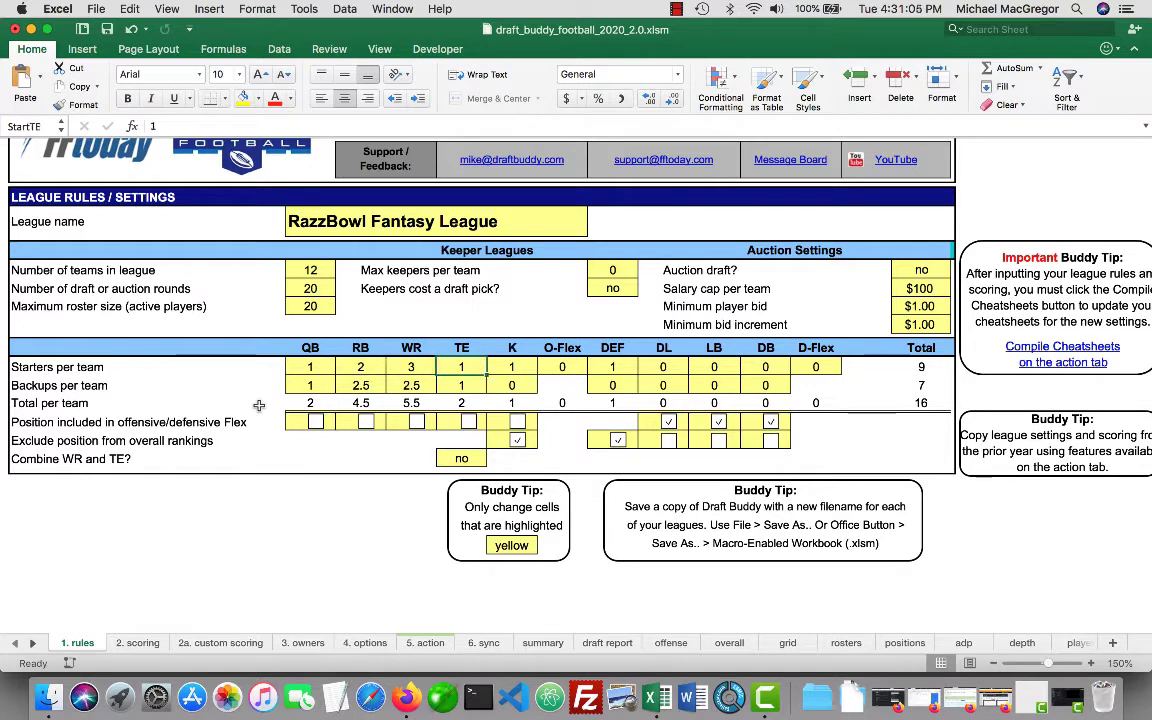
{"action": "key", "text": "Right"}
{"action": "key", "text": "Right"}
{"action": "key", "text": "Right"}
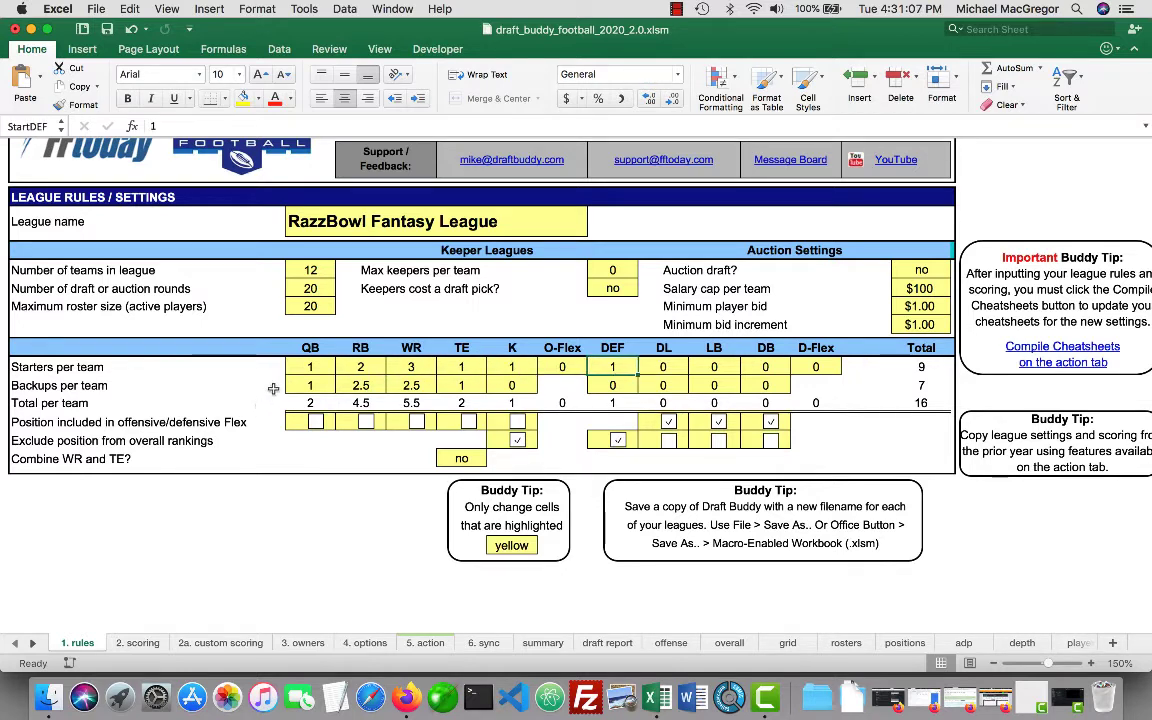
{"action": "key", "text": "Left"}
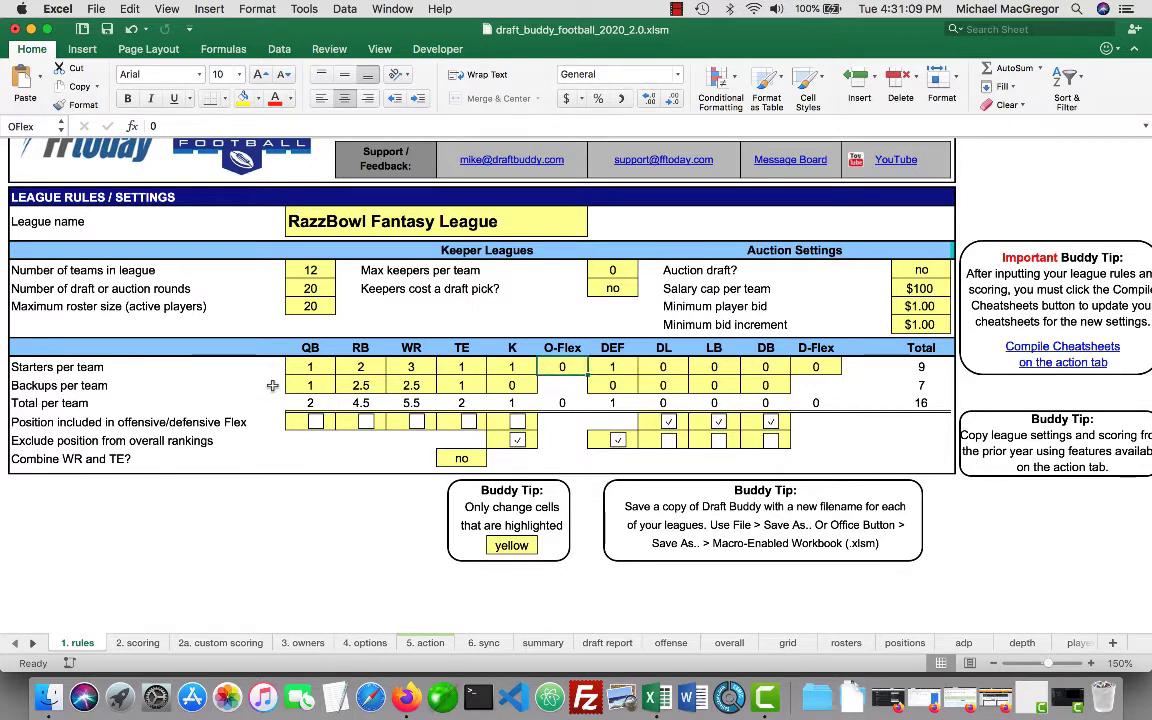
{"action": "type", "text": "1"}
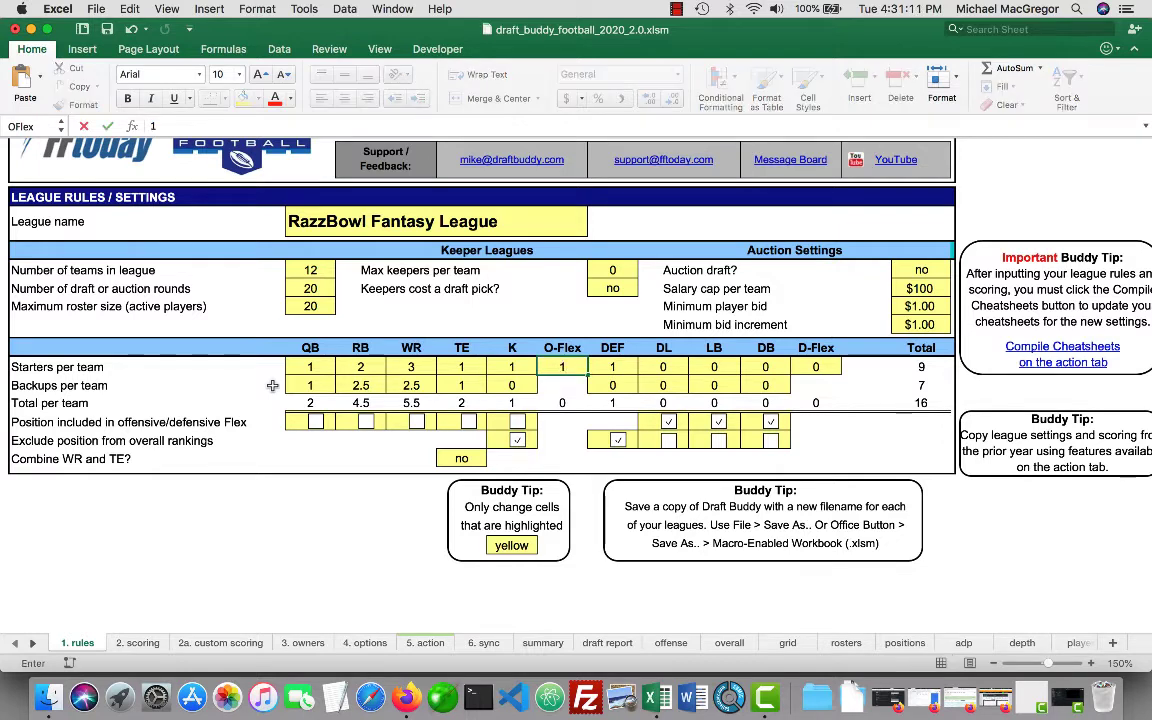
{"action": "key", "text": "Return"}
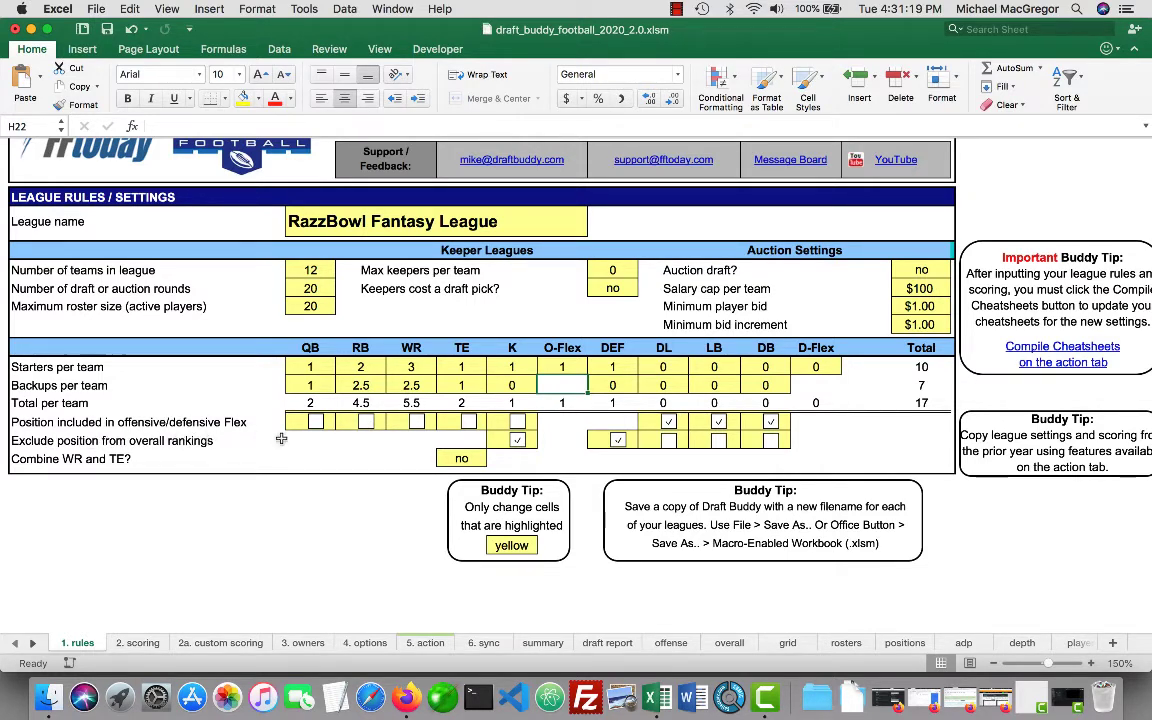
{"action": "left_click", "coordinate": [366, 425]}
{"action": "left_click", "coordinate": [316, 426]}
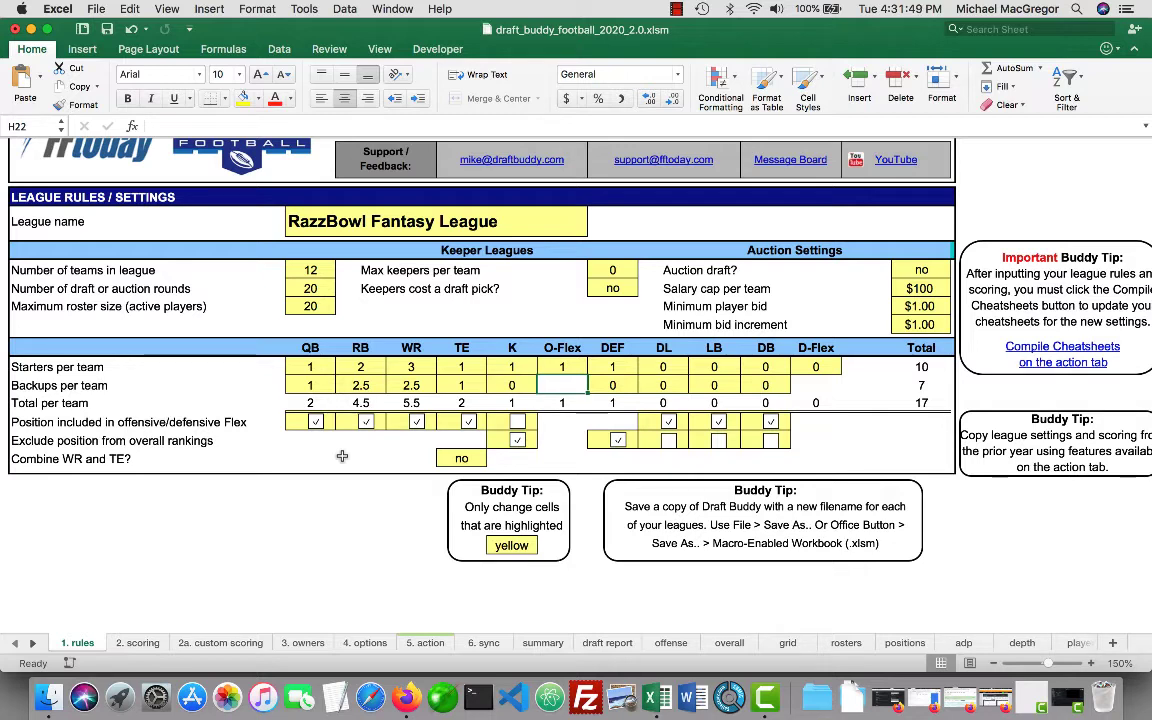
Set the QB starters per team to 2 and remove QB from the offensive flex positions
{"action": "left_click", "coordinate": [314, 368]}
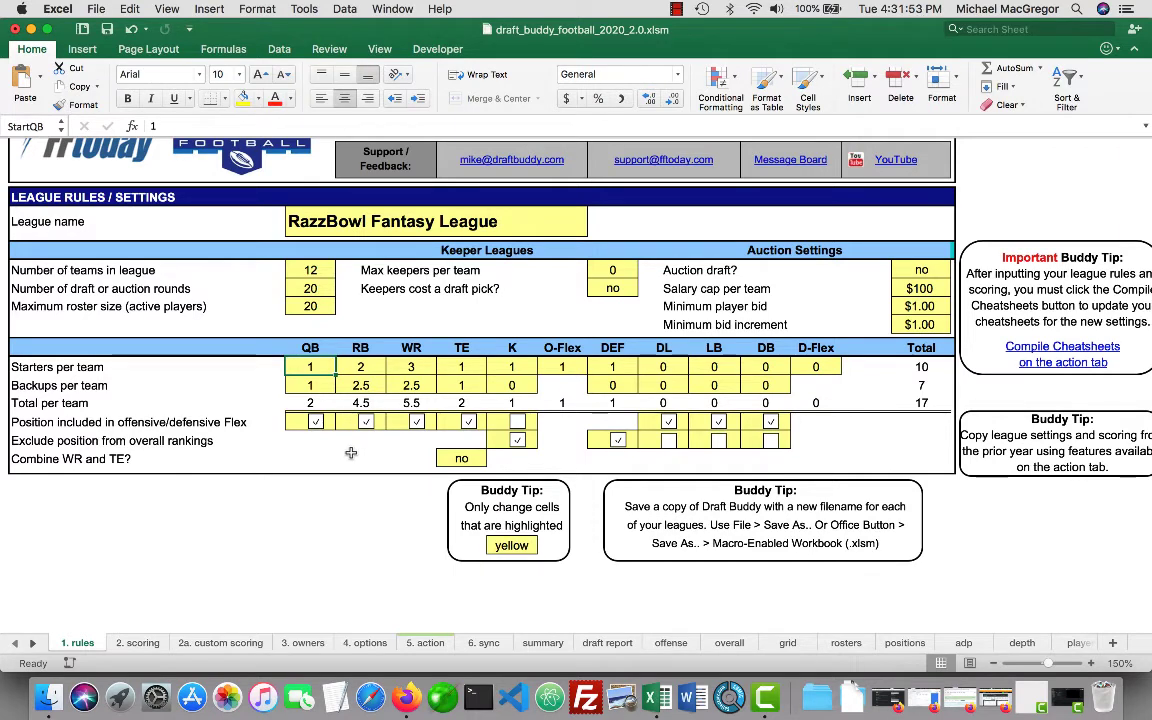
{"action": "type", "text": "2"}
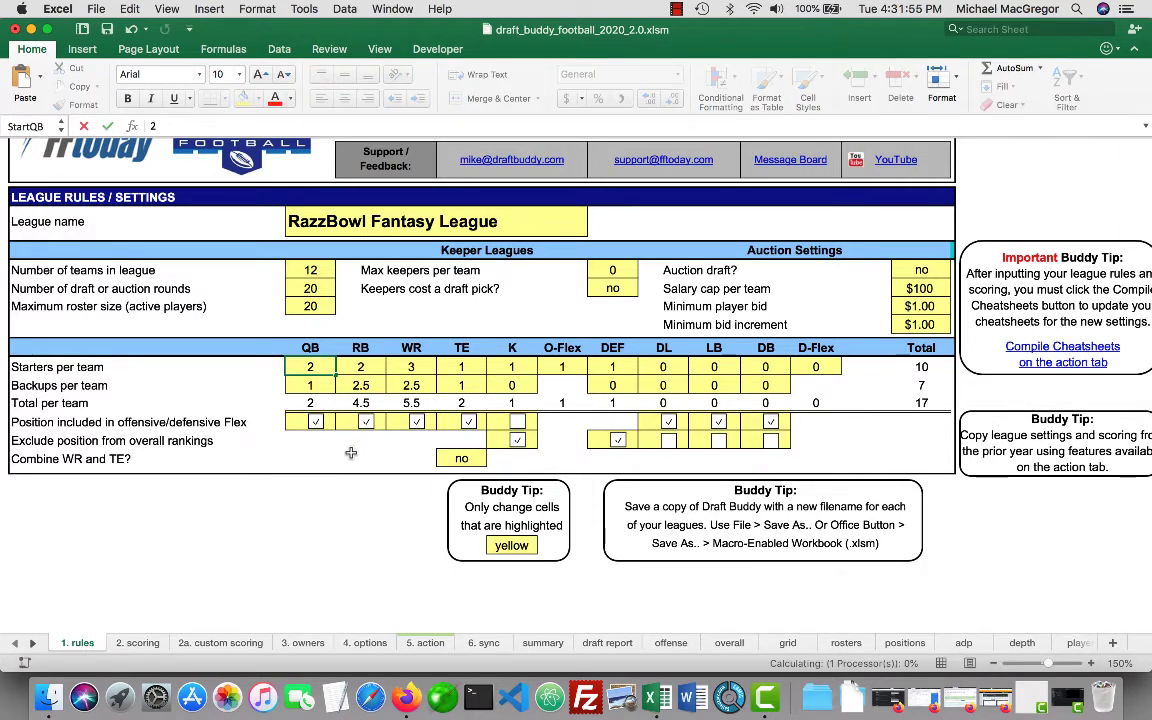
{"action": "key", "text": "Return"}
{"action": "left_click", "coordinate": [315, 422]}
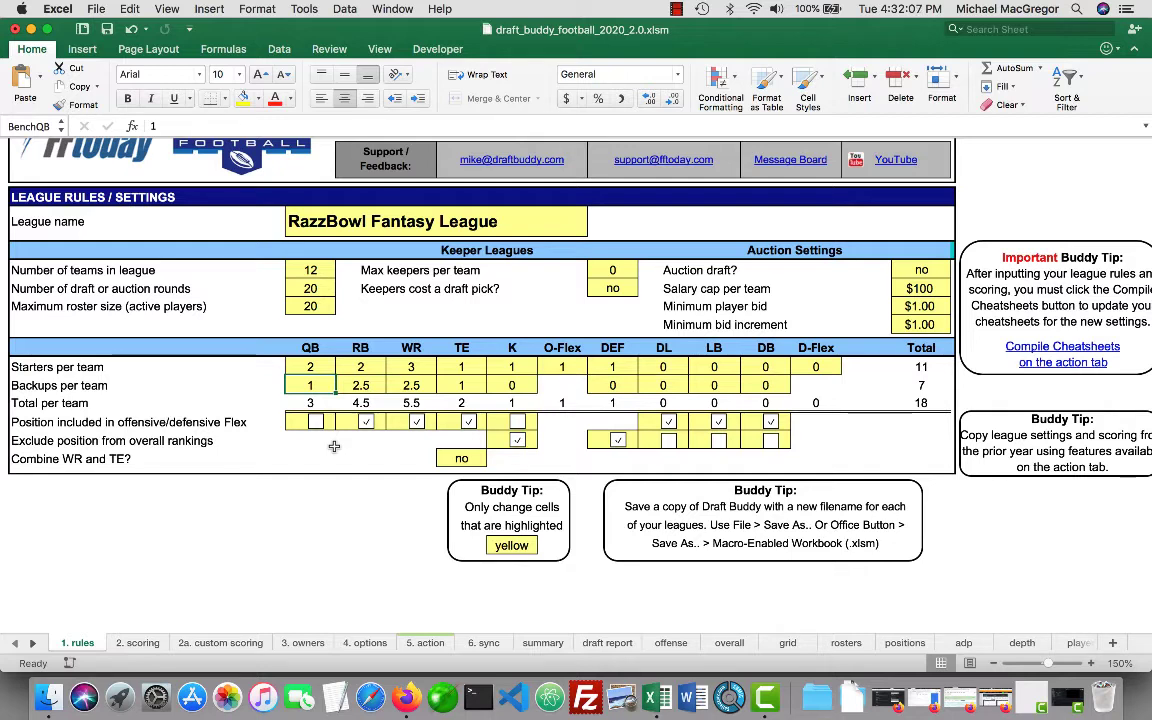
Set the WR backups per team to 3.5
{"action": "left_click", "coordinate": [566, 369]}
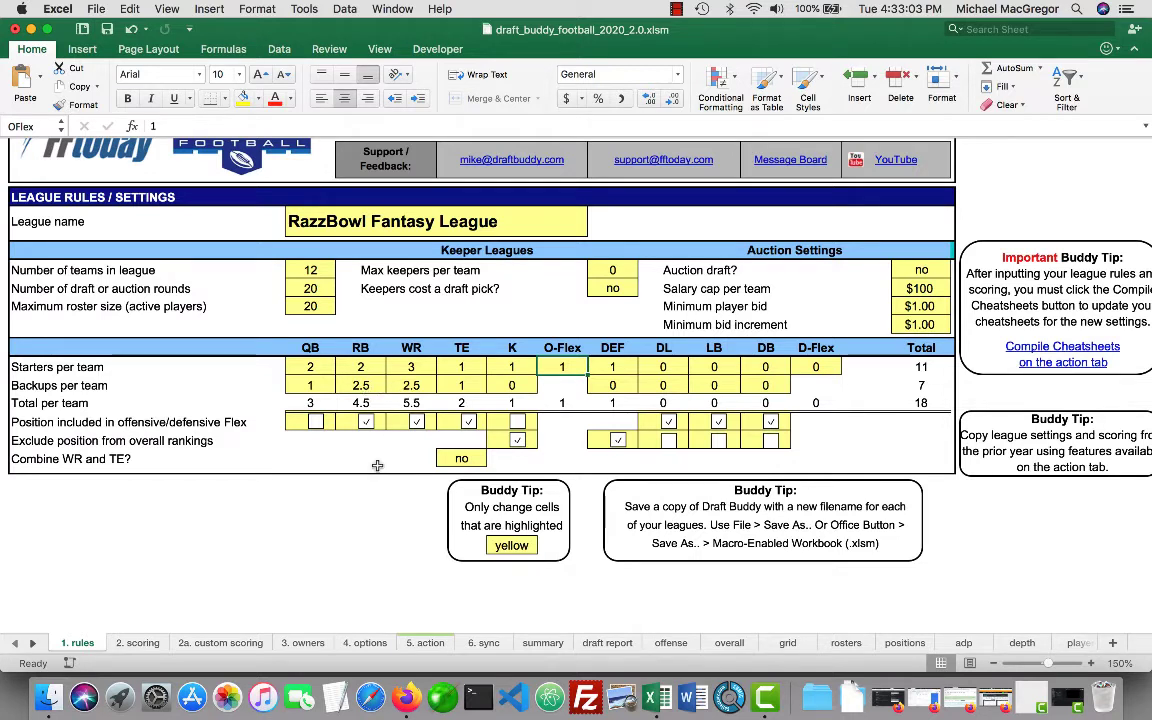
{"action": "left_click", "coordinate": [375, 386]}
{"action": "left_click", "coordinate": [421, 387]}
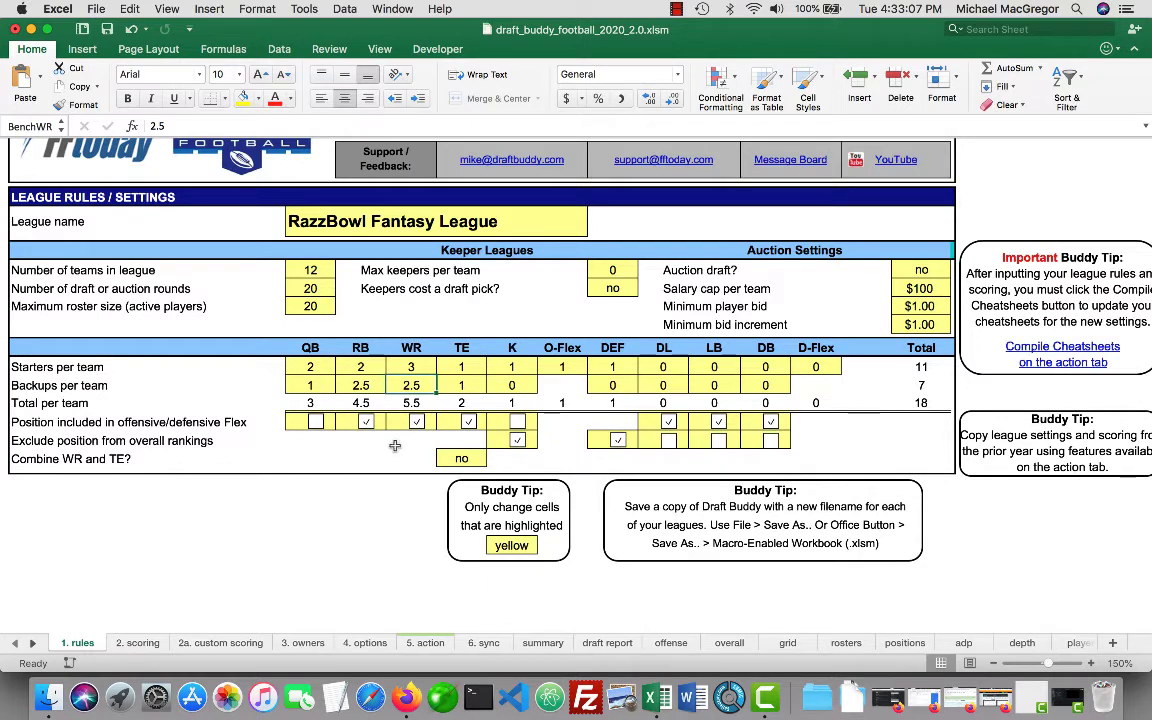
{"action": "type", "text": "3.5"}
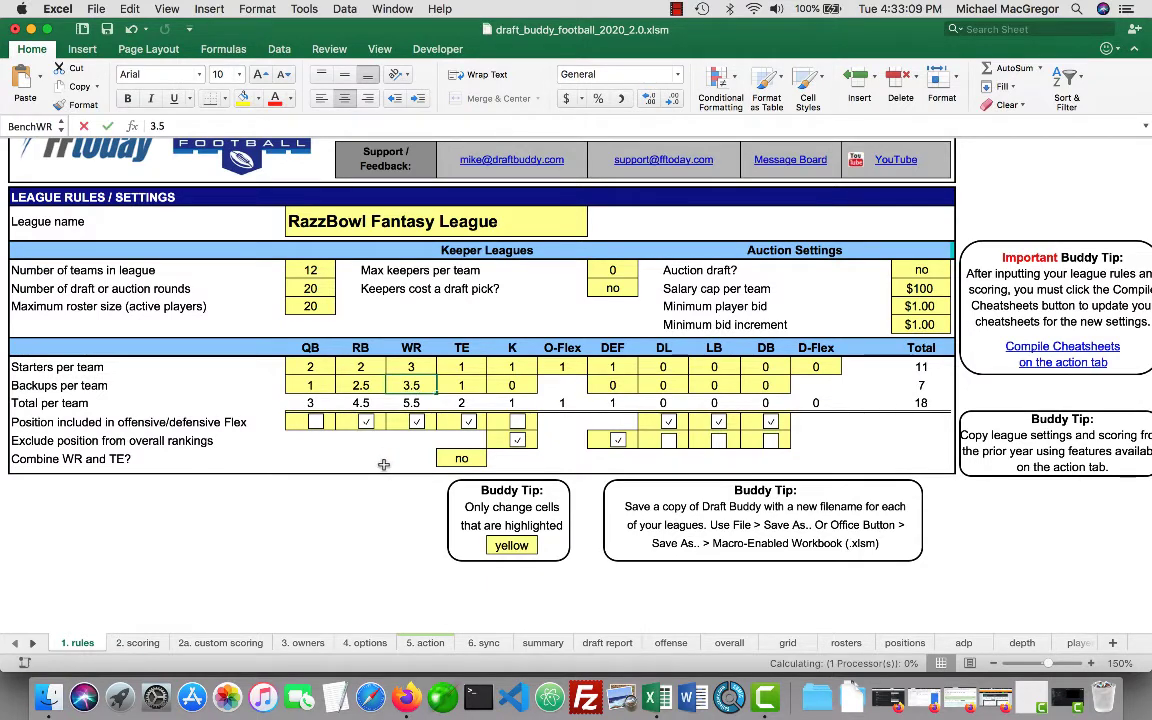
{"action": "key", "text": "Return"}
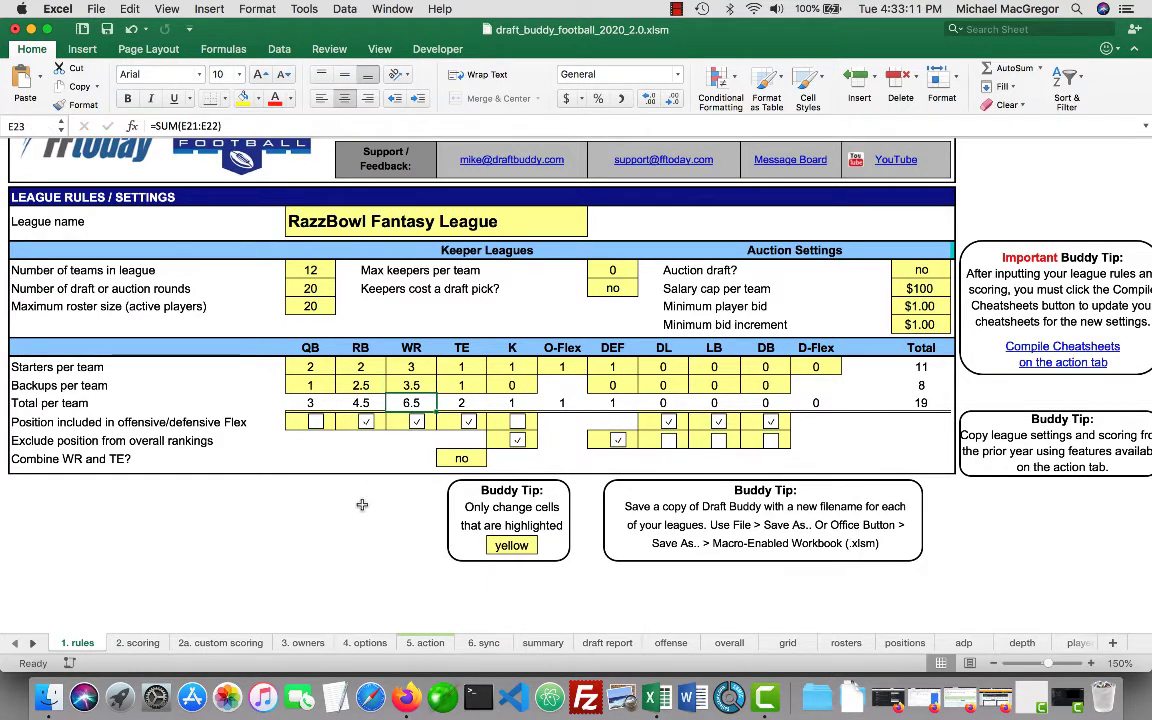
Set the backups per team to 0.5 for both K and DEF
{"action": "left_click", "coordinate": [527, 388]}
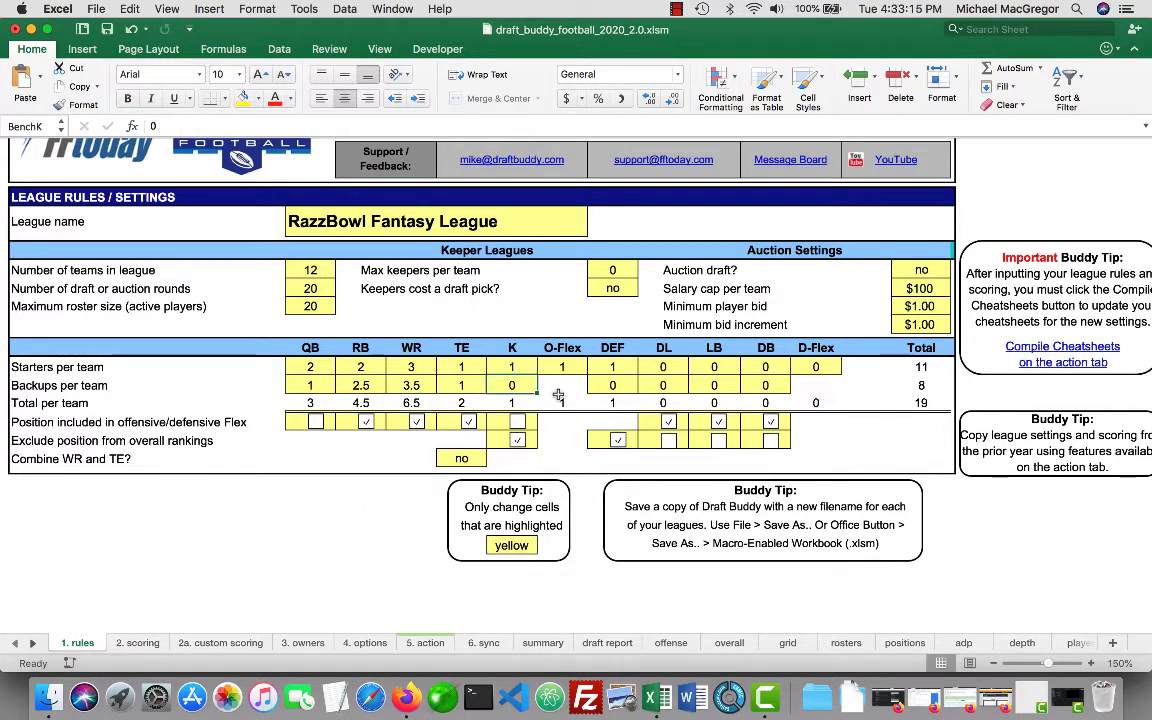
{"action": "type", "text": "0.5"}
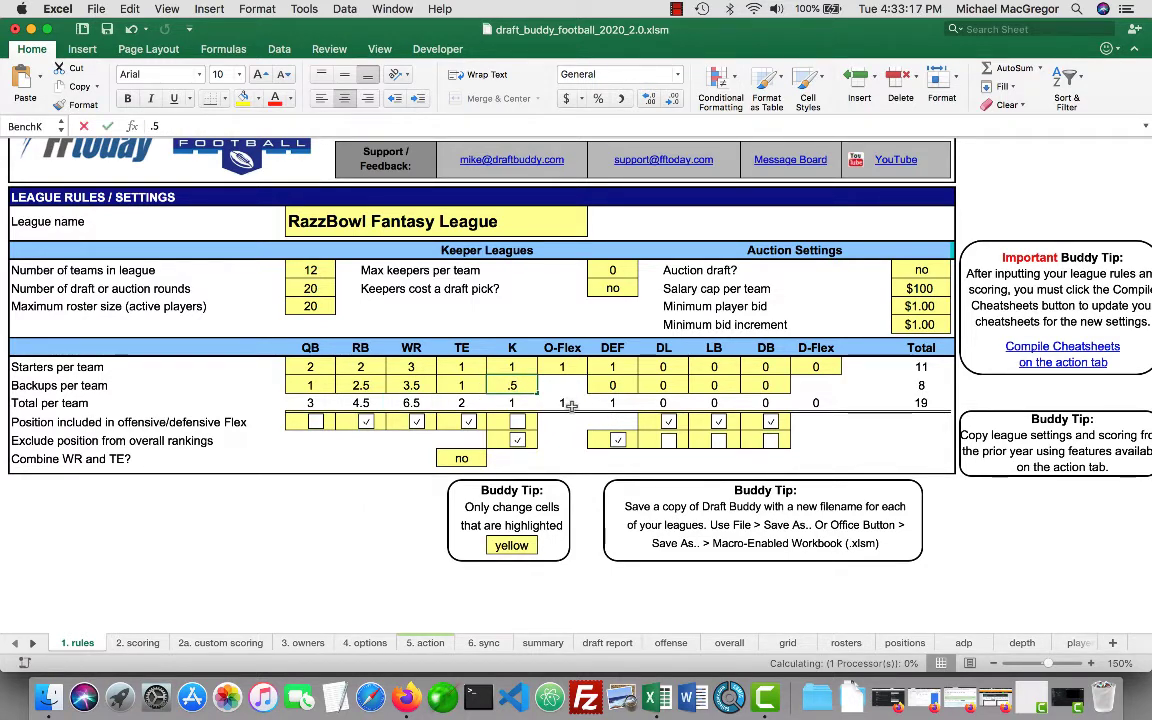
{"action": "key", "text": "Return"}
{"action": "left_click", "coordinate": [616, 384]}
{"action": "type", "text": ".5"}
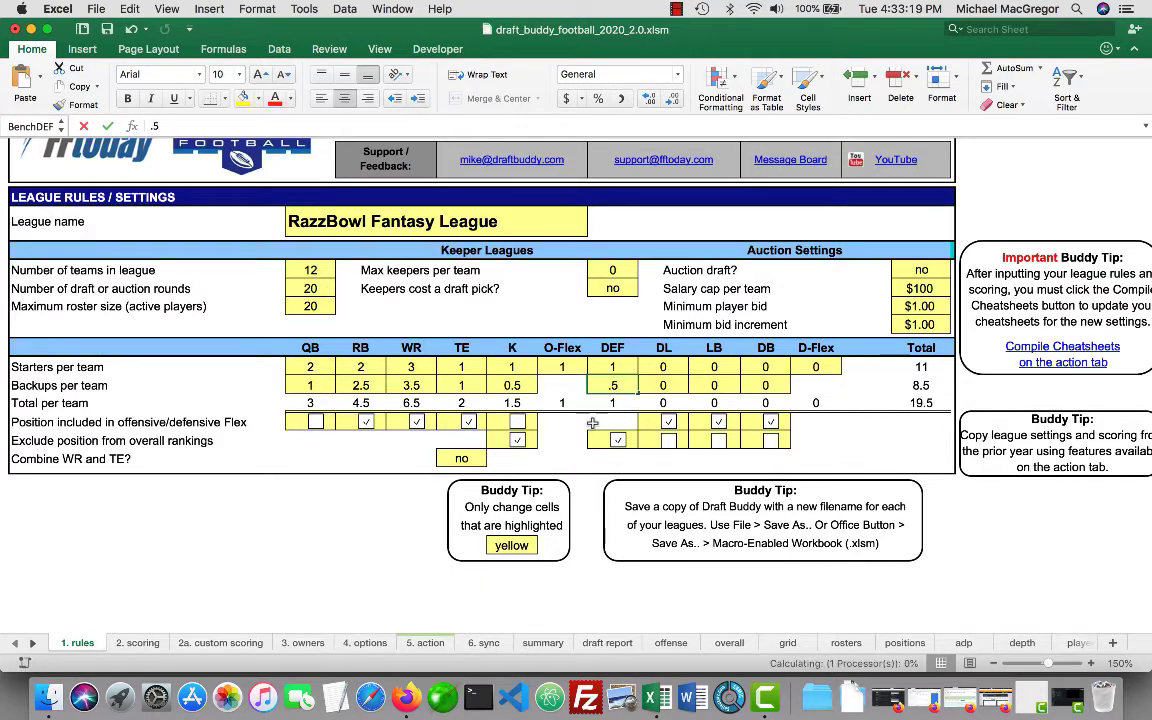
{"action": "key", "text": "Return"}
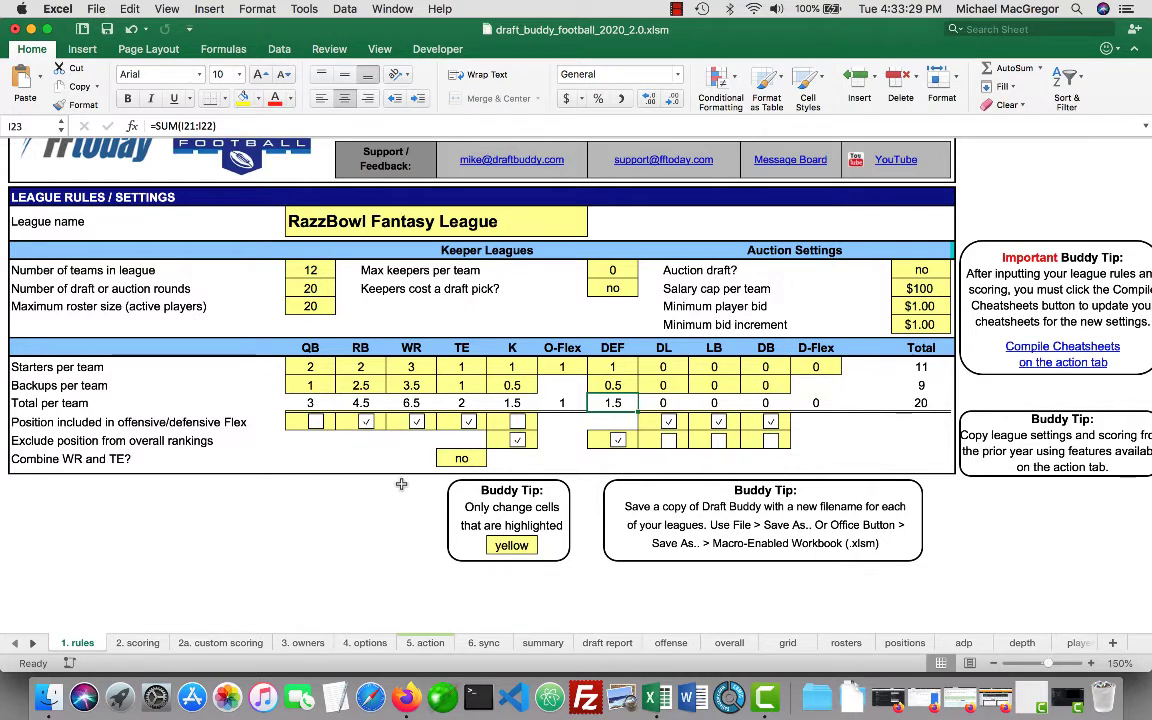
Check the available choices for combining WR and TE, keeping the setting at no
{"action": "left_click", "coordinate": [475, 458]}
{"action": "left_click", "coordinate": [493, 459]}
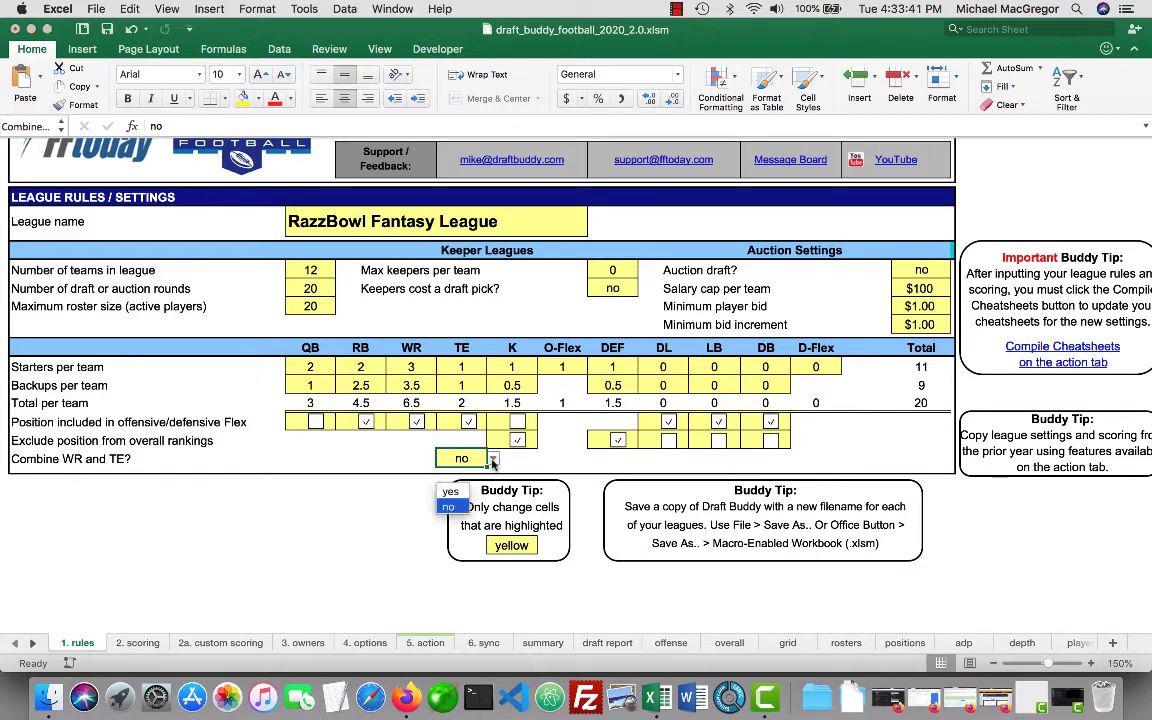
{"action": "left_click", "coordinate": [520, 460]}
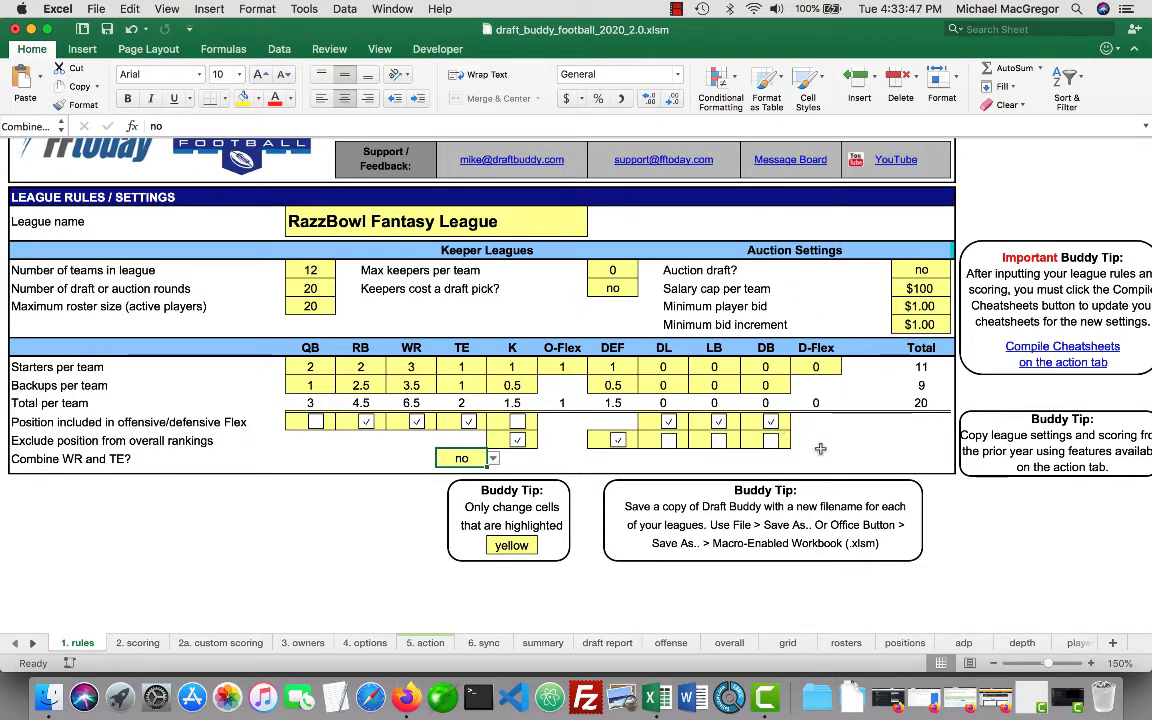
Set the starters per team to 2 each for DL, LB and DB, and to 1 for D-Flex
{"action": "left_click", "coordinate": [665, 367]}
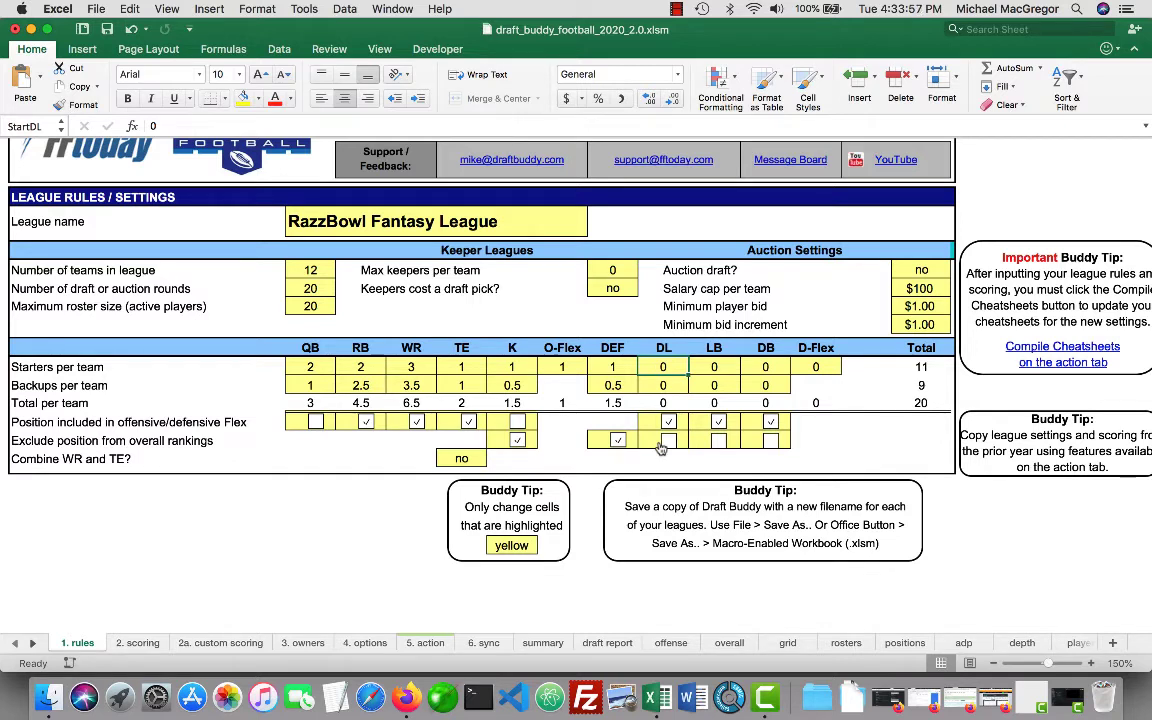
{"action": "type", "text": "2"}
{"action": "key", "text": "Tab"}
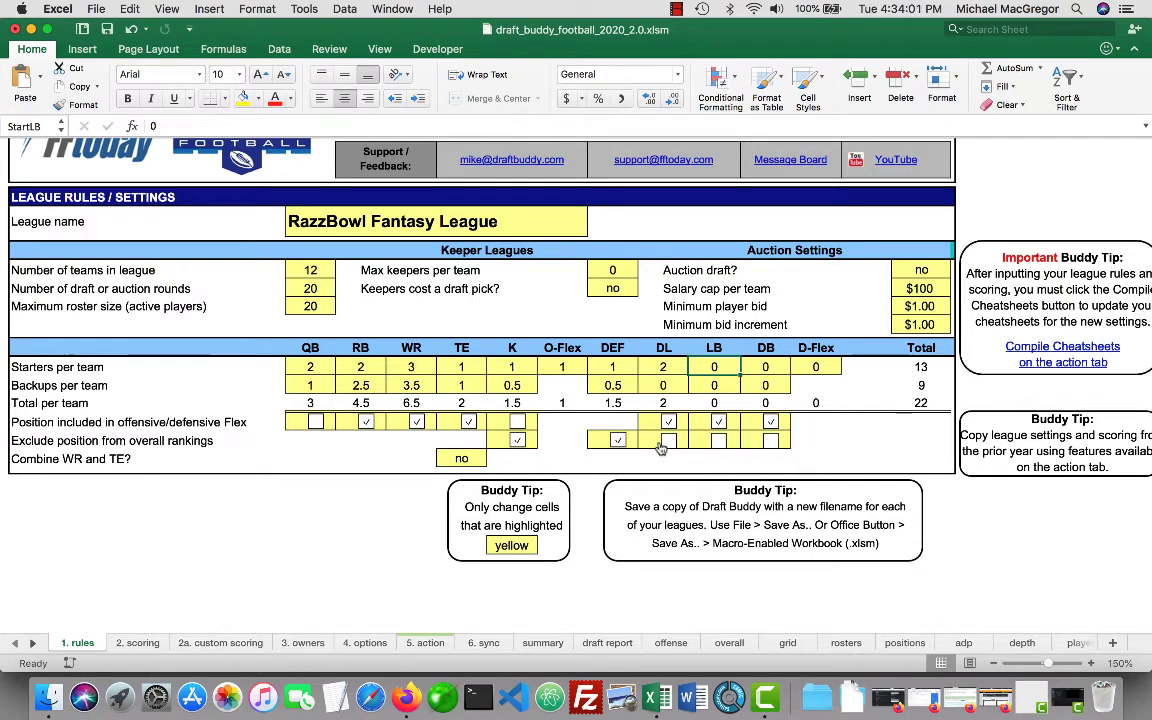
{"action": "type", "text": "2"}
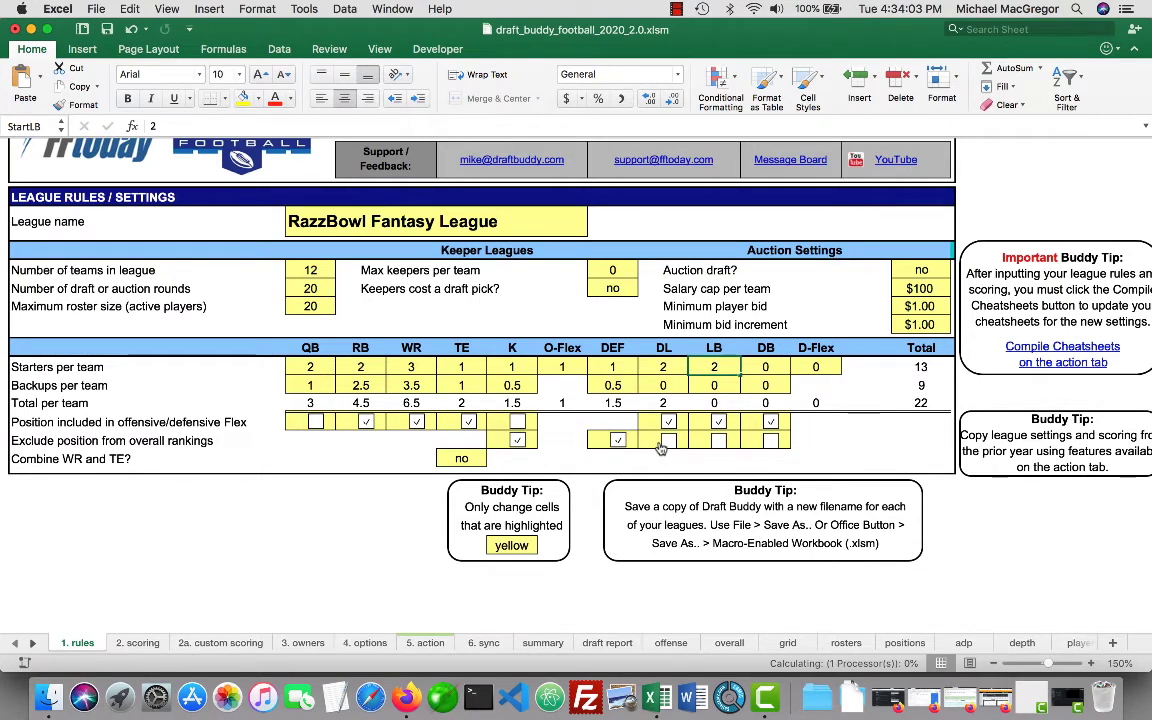
{"action": "key", "text": "Tab"}
{"action": "type", "text": "2"}
{"action": "key", "text": "Tab"}
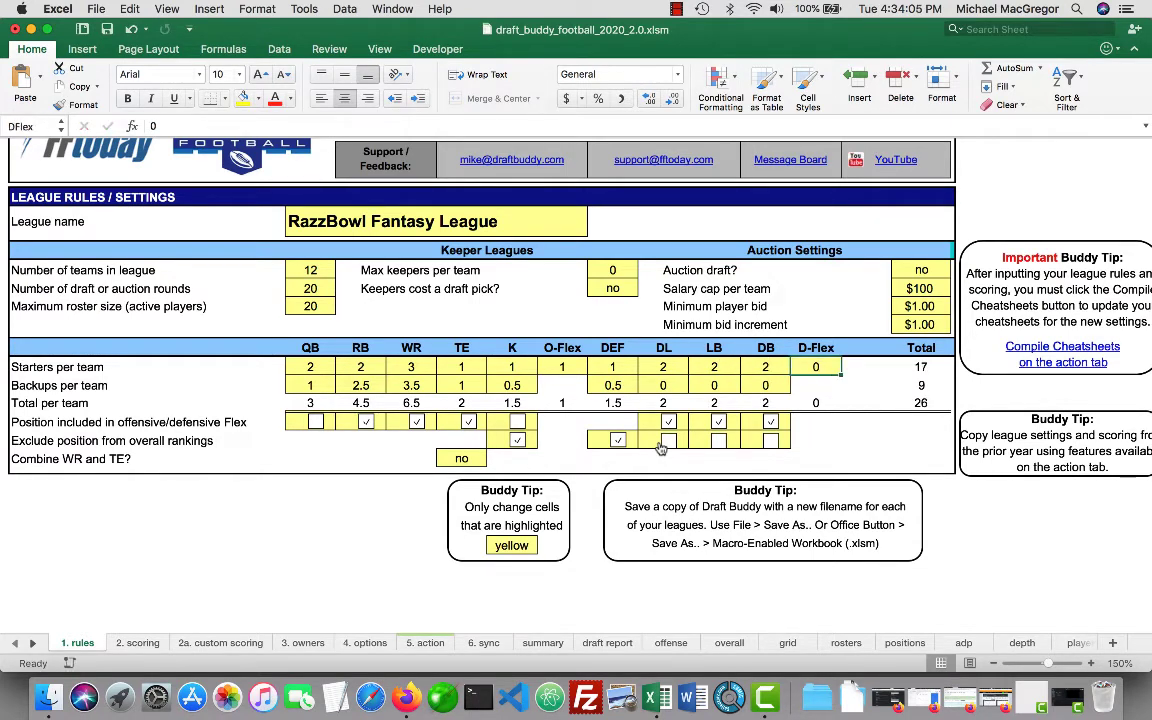
{"action": "type", "text": "1"}
{"action": "key", "text": "Return"}
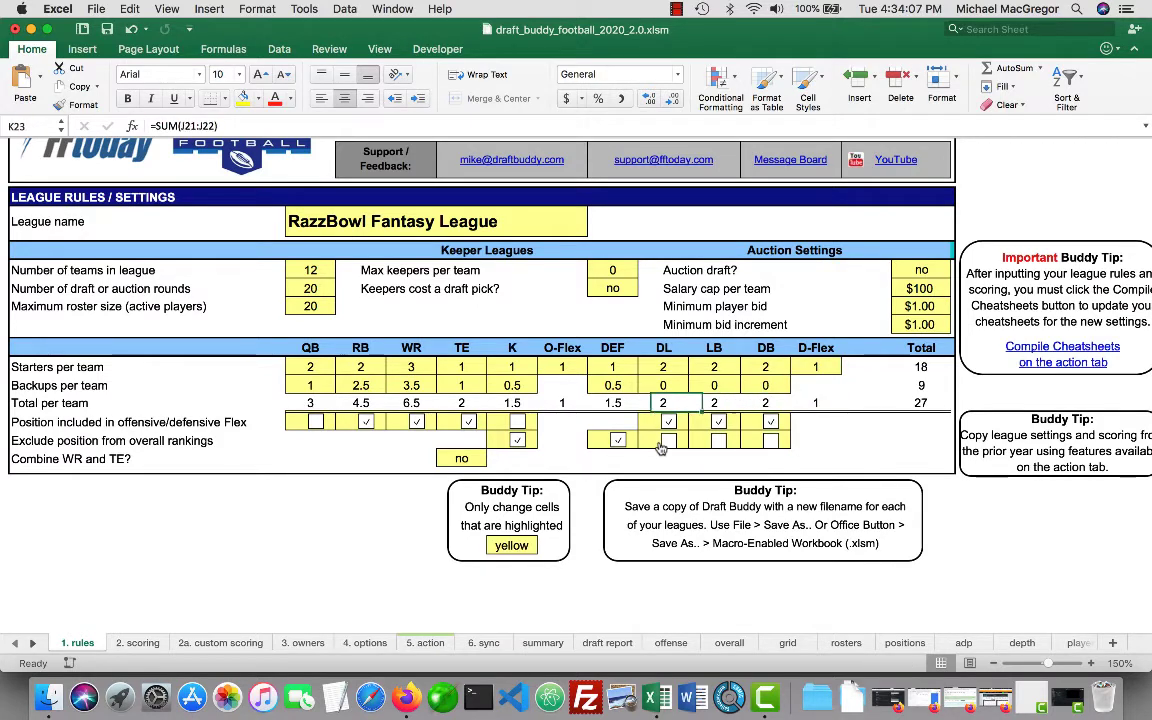
Set the backups per team to 1 each for DL, LB and DB
{"action": "key", "text": "Up"}
{"action": "type", "text": "1"}
{"action": "key", "text": "Tab"}
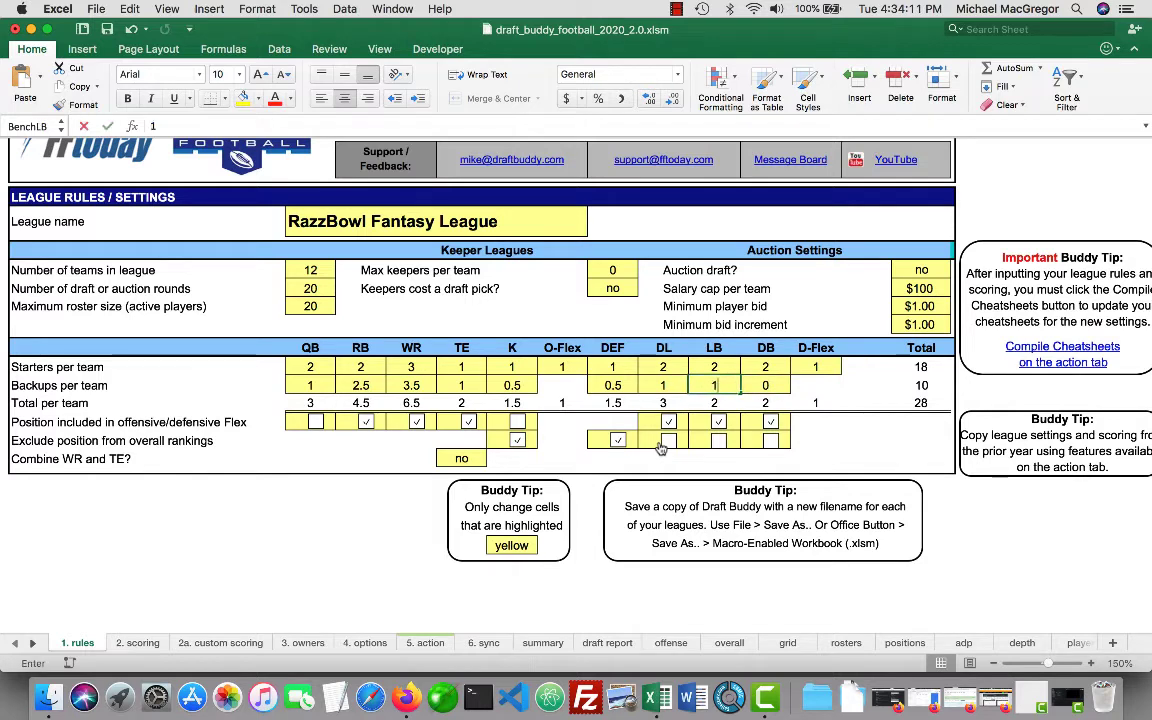
{"action": "type", "text": "1"}
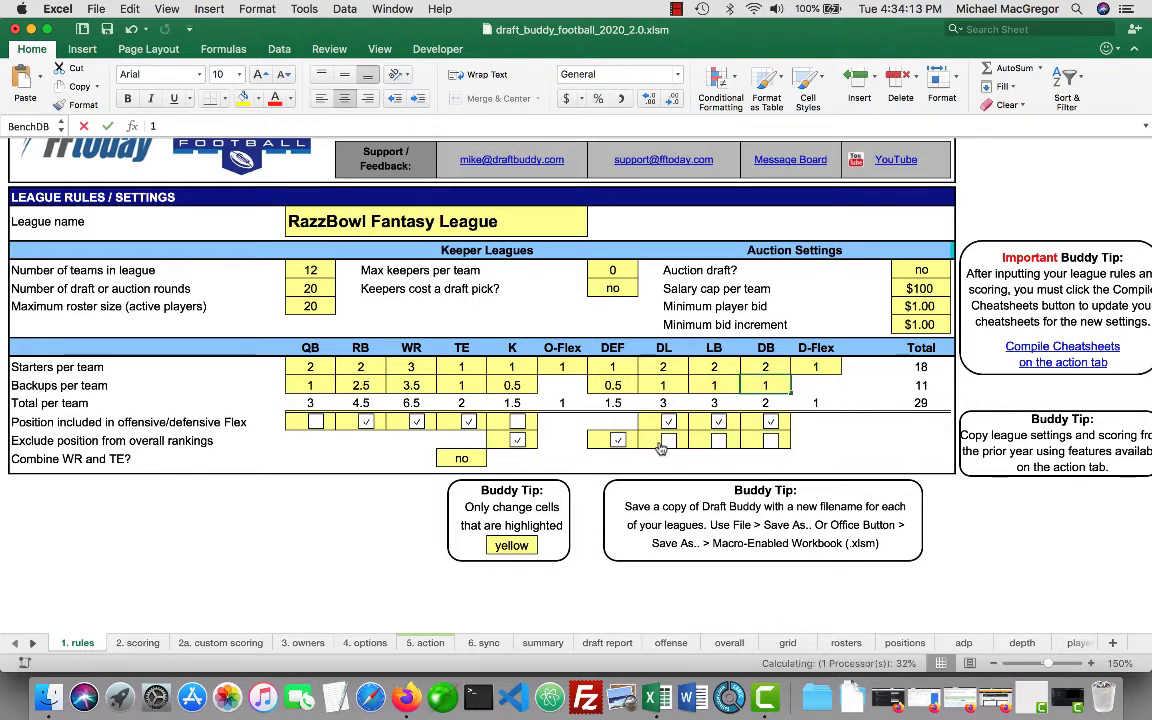
{"action": "key", "text": "Tab"}
{"action": "type", "text": "1"}
{"action": "key", "text": "Tab"}
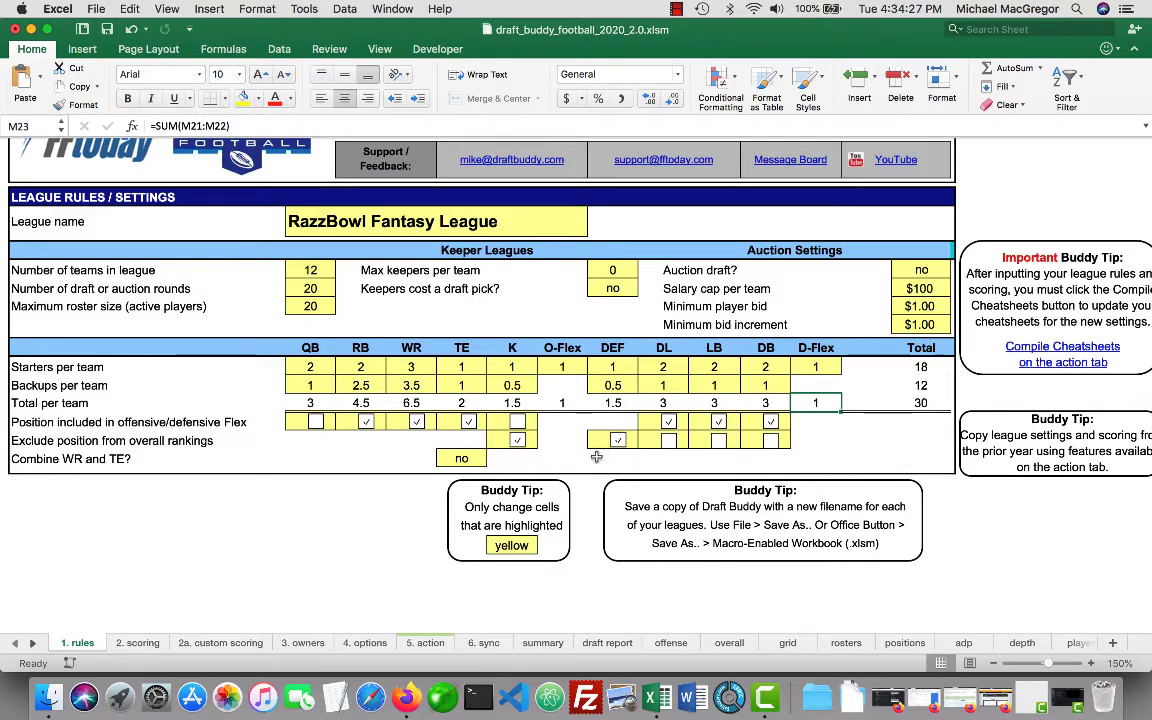
Review the overall player rankings sheet against the positions excluded from overall rankings in the league rules
{"action": "left_click", "coordinate": [557, 446]}
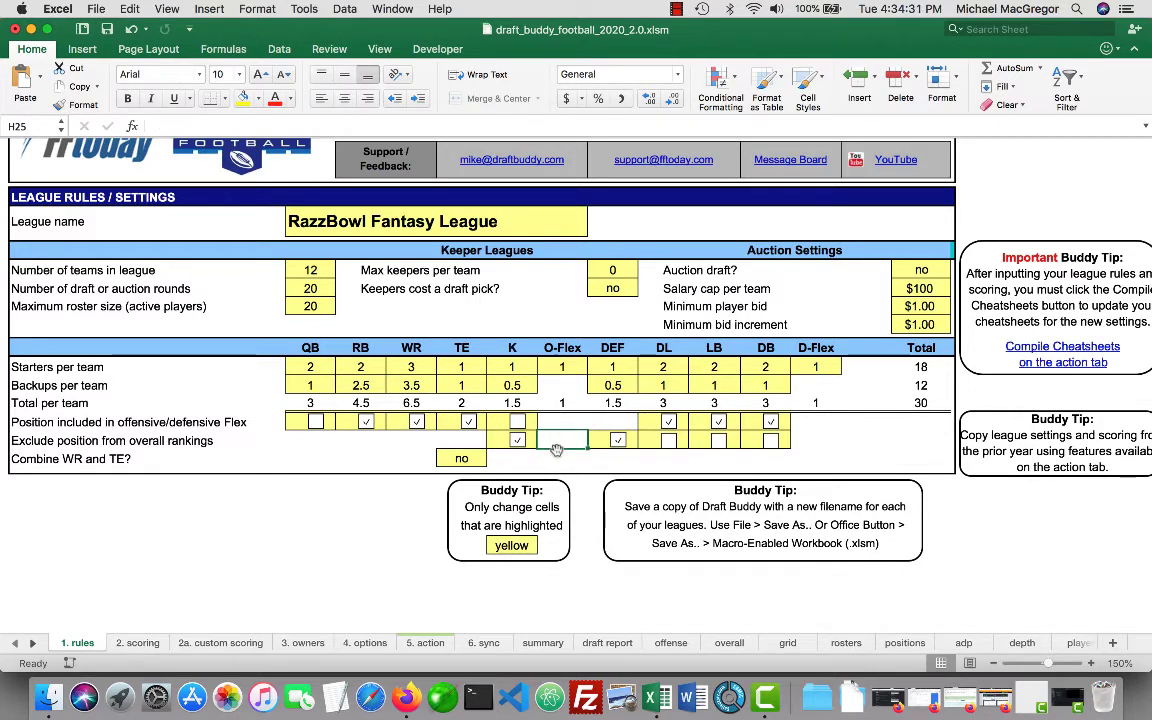
{"action": "left_click", "coordinate": [729, 643]}
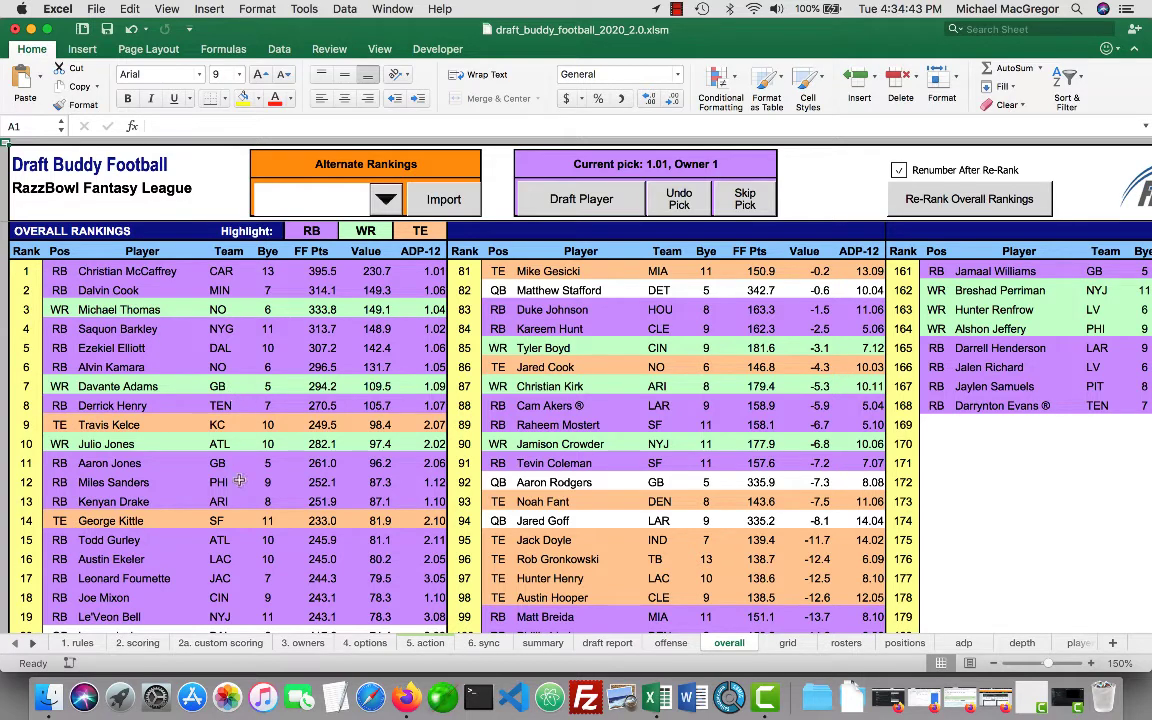
{"action": "left_click", "coordinate": [86, 642]}
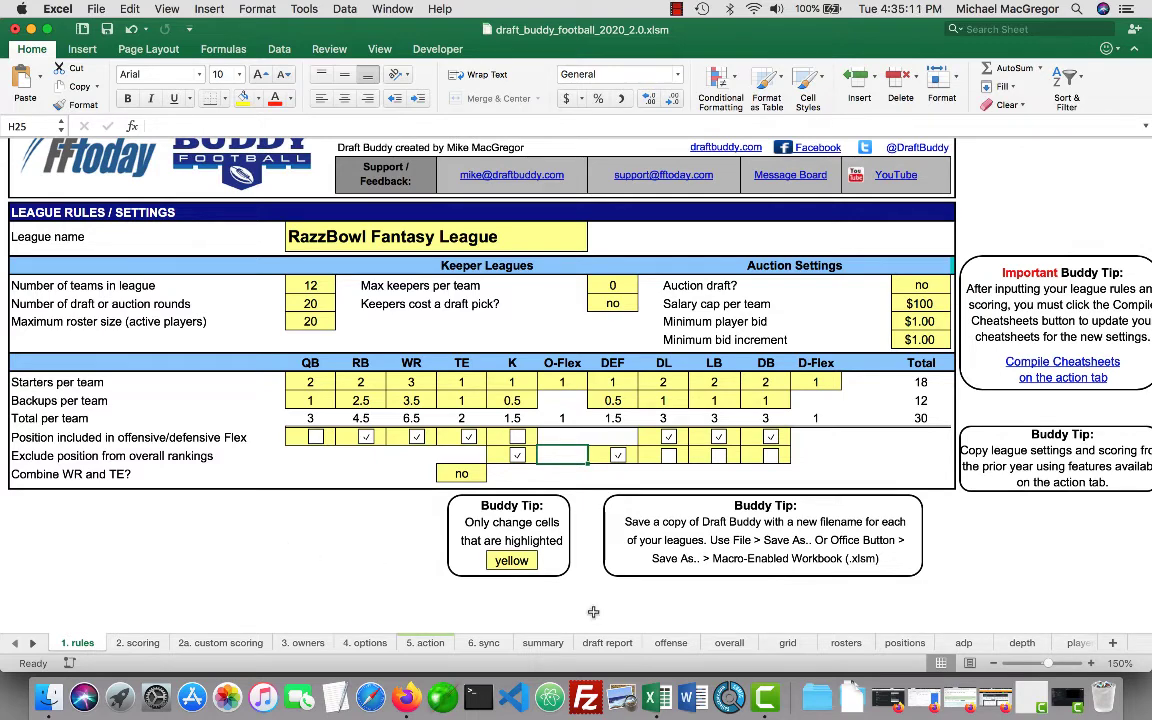
{"action": "left_click", "coordinate": [729, 643]}
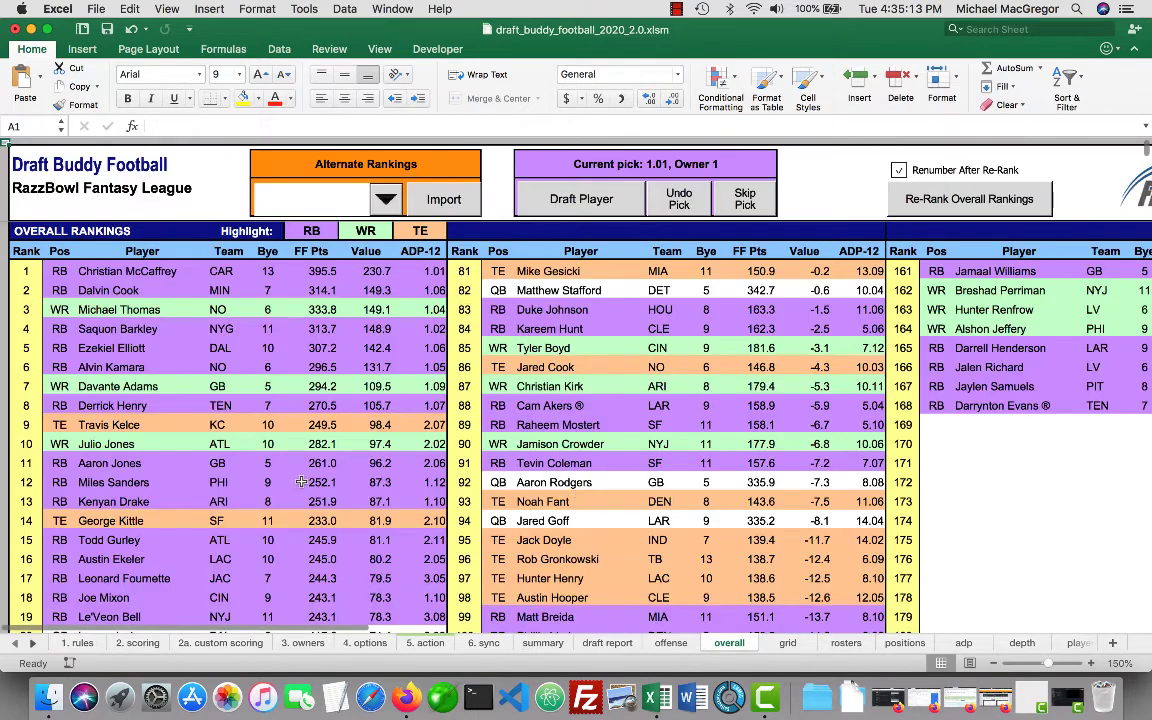
{"action": "scroll", "coordinate": [293, 440], "scroll_direction": "down", "scroll_amount": 2}
{"action": "scroll", "coordinate": [293, 440], "scroll_direction": "up", "scroll_amount": 2}
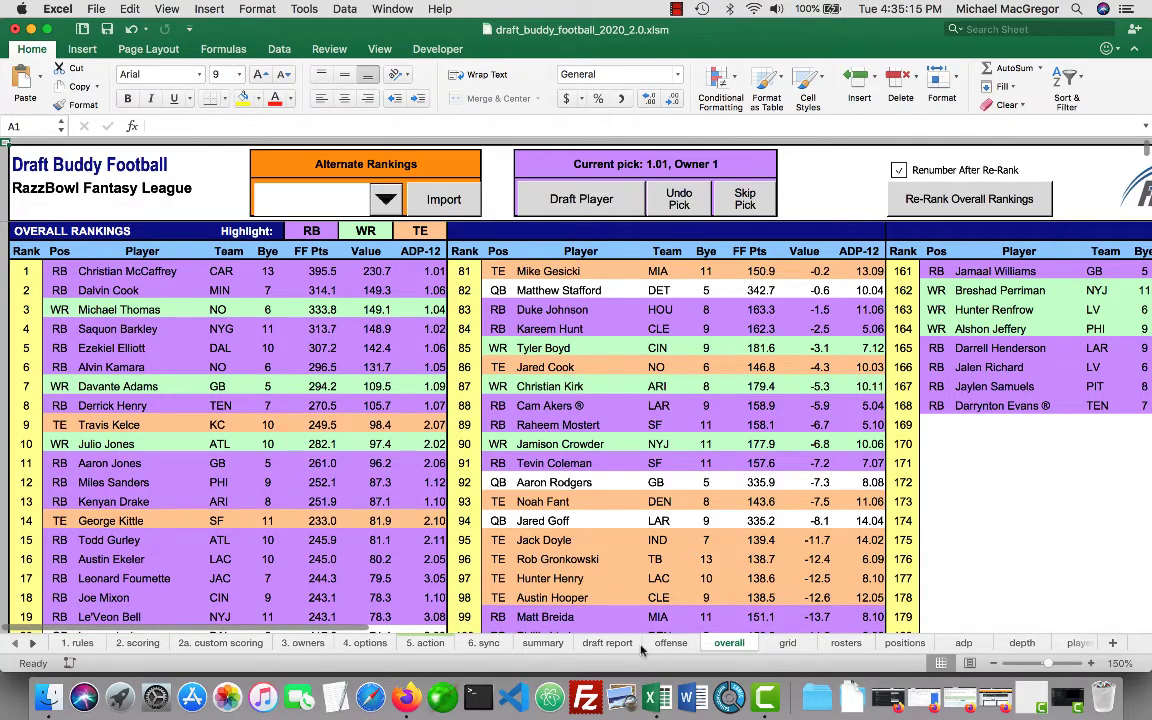
Examine the quarterback, running back and tight end rankings on the offense sheet
{"action": "left_click", "coordinate": [671, 643]}
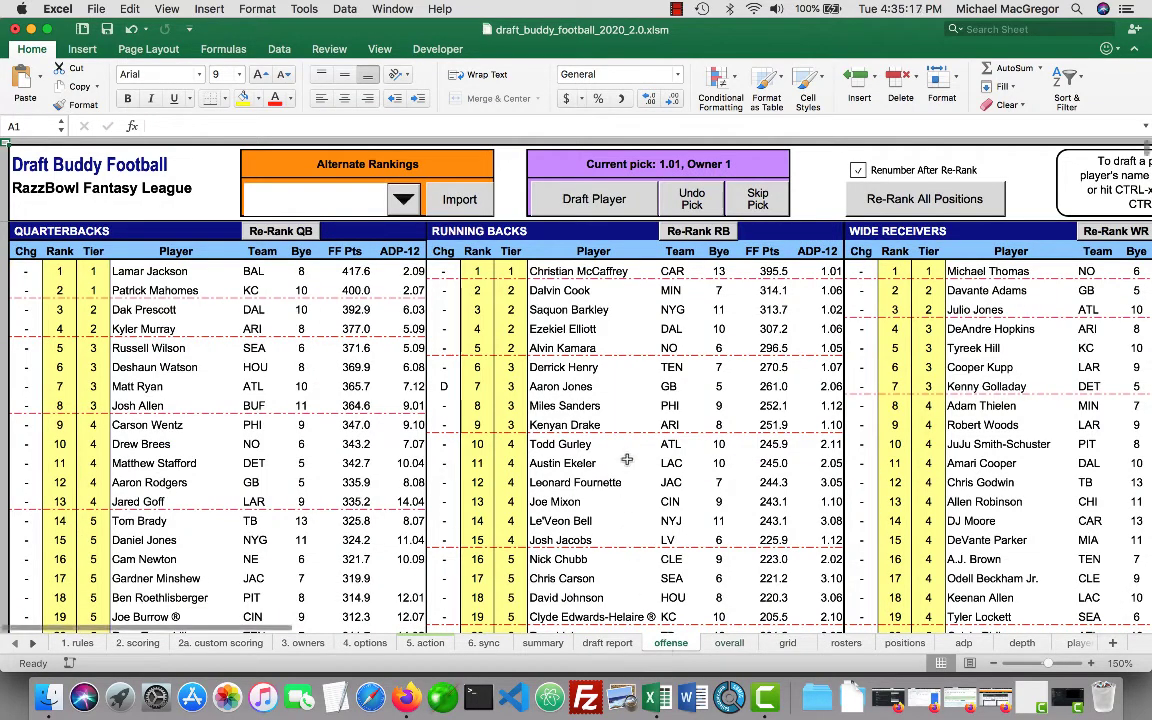
{"action": "scroll", "coordinate": [627, 480], "scroll_direction": "right", "scroll_amount": 3}
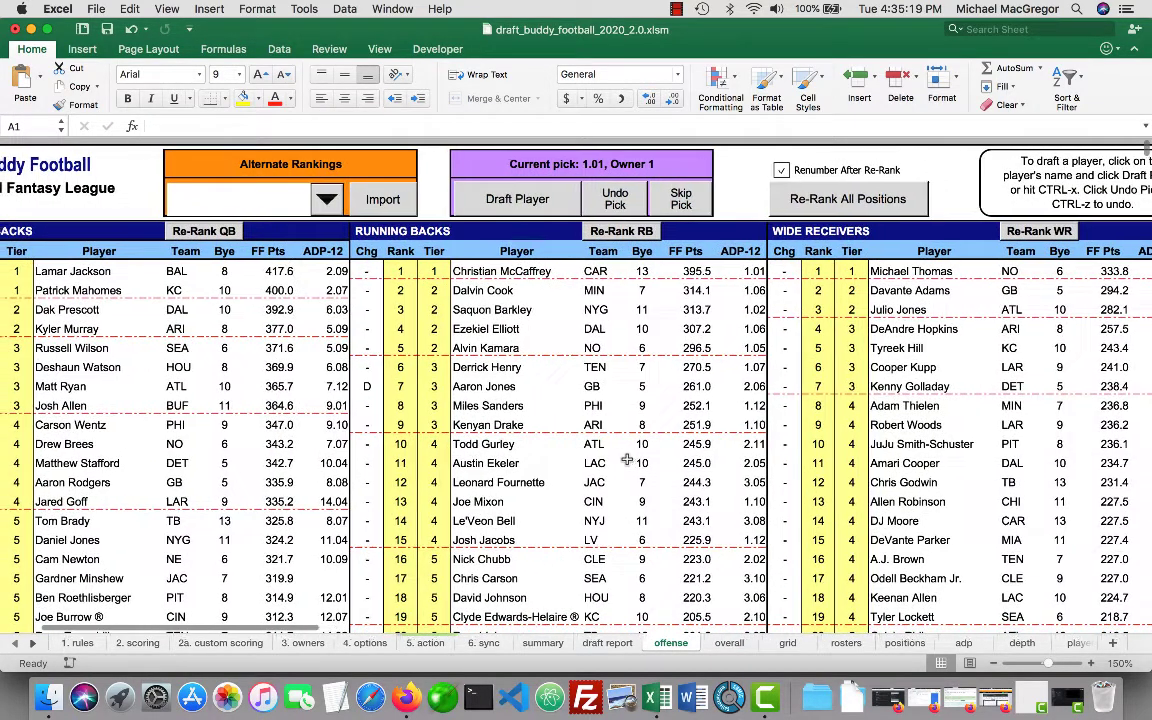
{"action": "scroll", "coordinate": [577, 422], "scroll_direction": "left", "scroll_amount": 3}
{"action": "scroll", "coordinate": [577, 422], "scroll_direction": "right", "scroll_amount": 5}
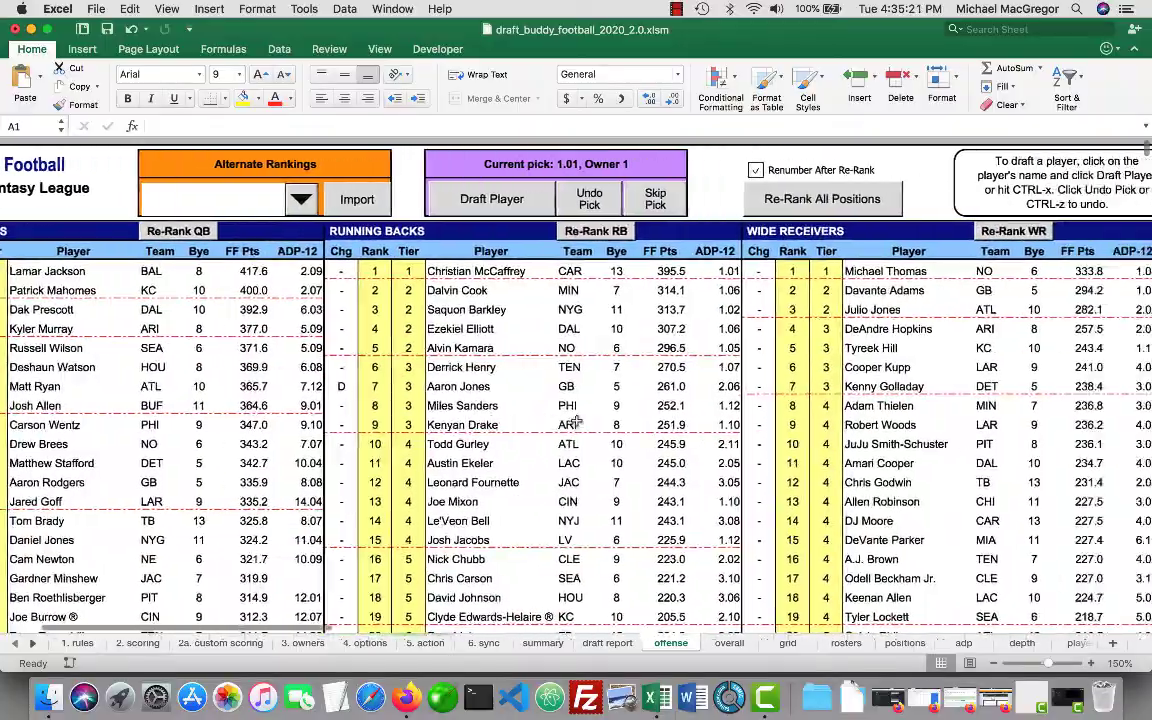
{"action": "scroll", "coordinate": [470, 422], "scroll_direction": "down", "scroll_amount": 10}
{"action": "scroll", "coordinate": [470, 422], "scroll_direction": "left", "scroll_amount": 2}
{"action": "scroll", "coordinate": [470, 422], "scroll_direction": "left", "scroll_amount": 5}
{"action": "scroll", "coordinate": [470, 422], "scroll_direction": "down", "scroll_amount": 3}
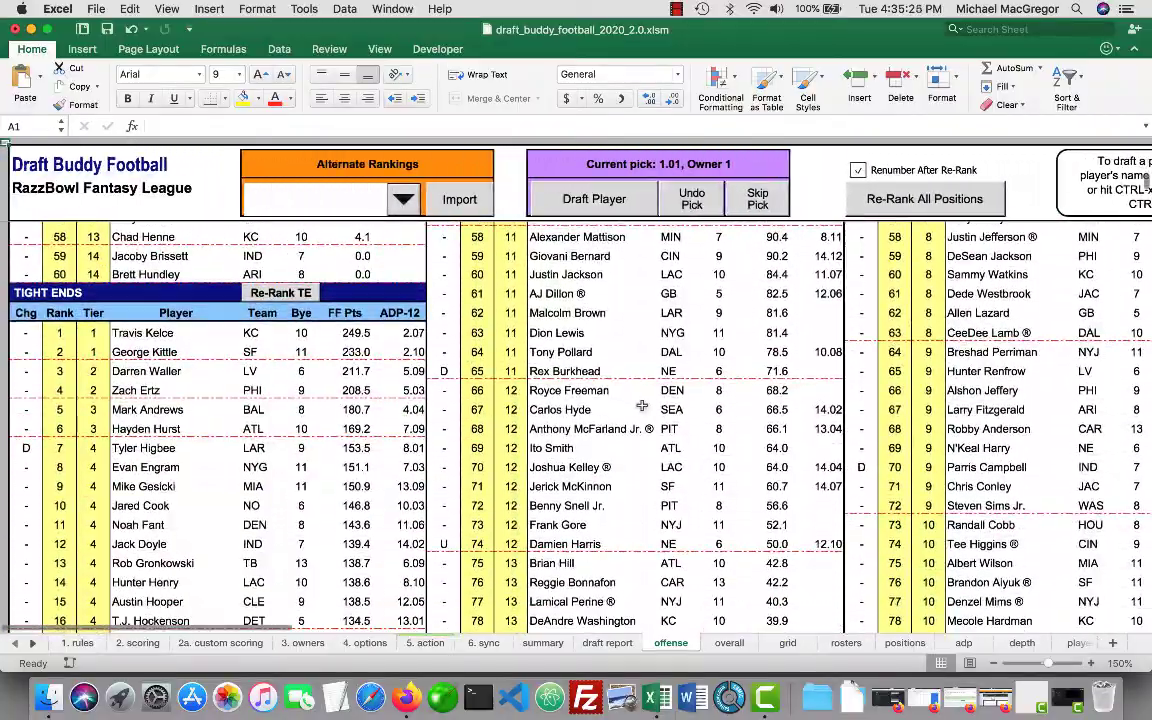
{"action": "scroll", "coordinate": [641, 405], "scroll_direction": "up", "scroll_amount": 1}
{"action": "scroll", "coordinate": [675, 430], "scroll_direction": "up", "scroll_amount": 10}
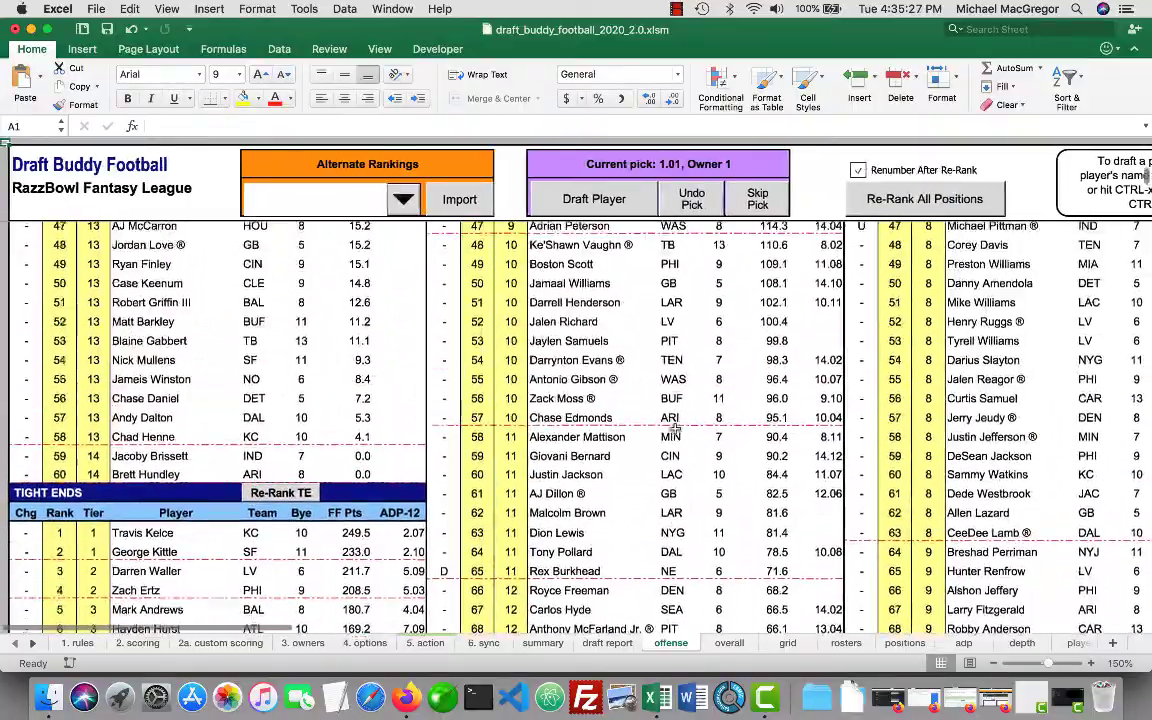
{"action": "scroll", "coordinate": [675, 430], "scroll_direction": "right", "scroll_amount": 2}
{"action": "scroll", "coordinate": [675, 430], "scroll_direction": "down", "scroll_amount": 2}
{"action": "scroll", "coordinate": [675, 430], "scroll_direction": "up", "scroll_amount": 1}
{"action": "scroll", "coordinate": [675, 430], "scroll_direction": "left", "scroll_amount": 1}
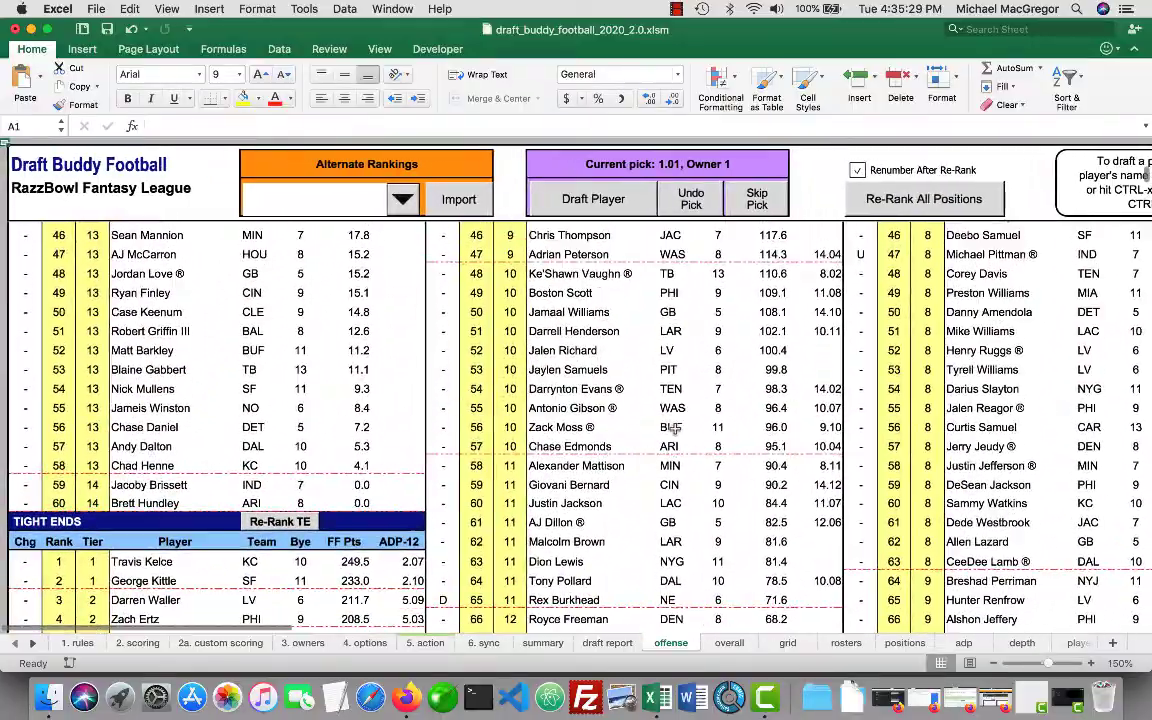
{"action": "scroll", "coordinate": [675, 428], "scroll_direction": "up", "scroll_amount": 15}
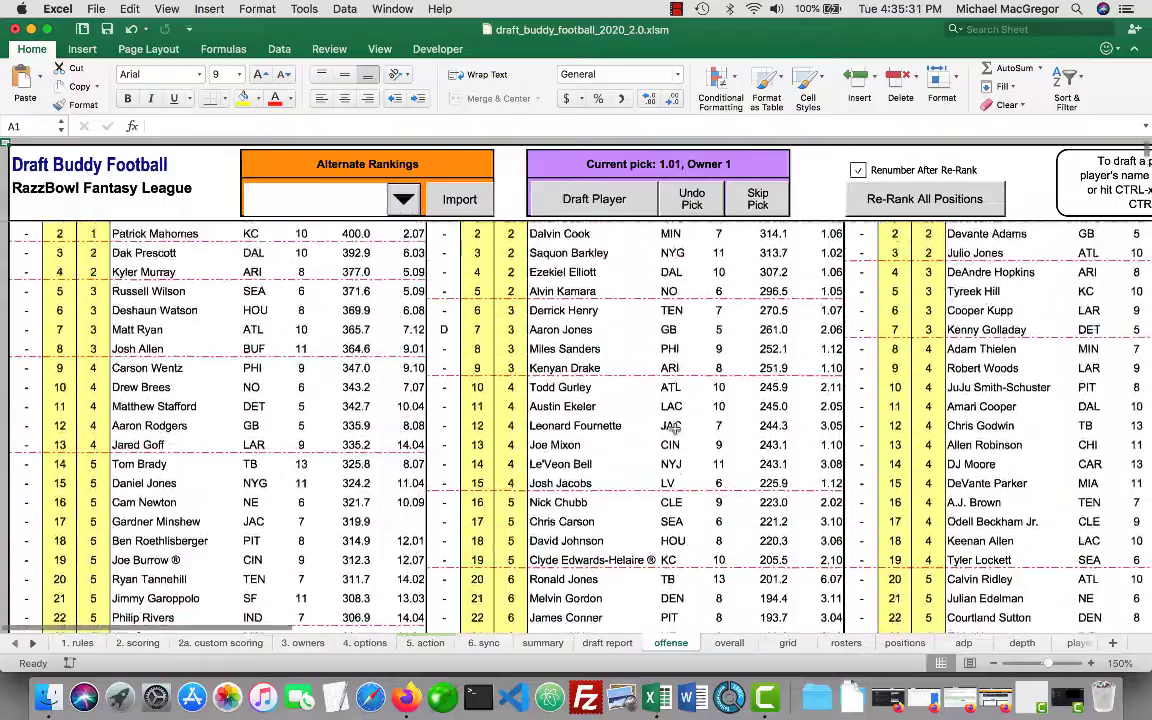
{"action": "scroll", "coordinate": [675, 428], "scroll_direction": "up", "scroll_amount": 2}
Examine the wide receiver and kicker rankings on the offense sheet and return to the league rules sheet
{"action": "scroll", "coordinate": [675, 428], "scroll_direction": "right", "scroll_amount": 10}
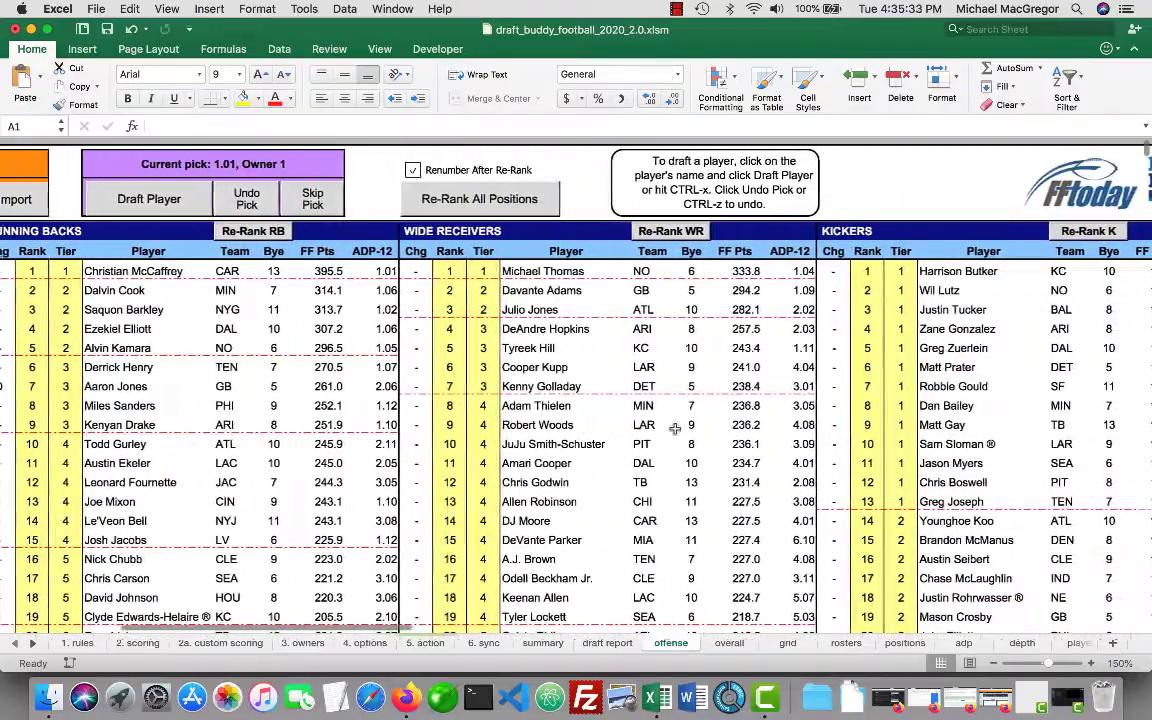
{"action": "scroll", "coordinate": [675, 430], "scroll_direction": "right", "scroll_amount": 3}
{"action": "scroll", "coordinate": [675, 430], "scroll_direction": "down", "scroll_amount": 5}
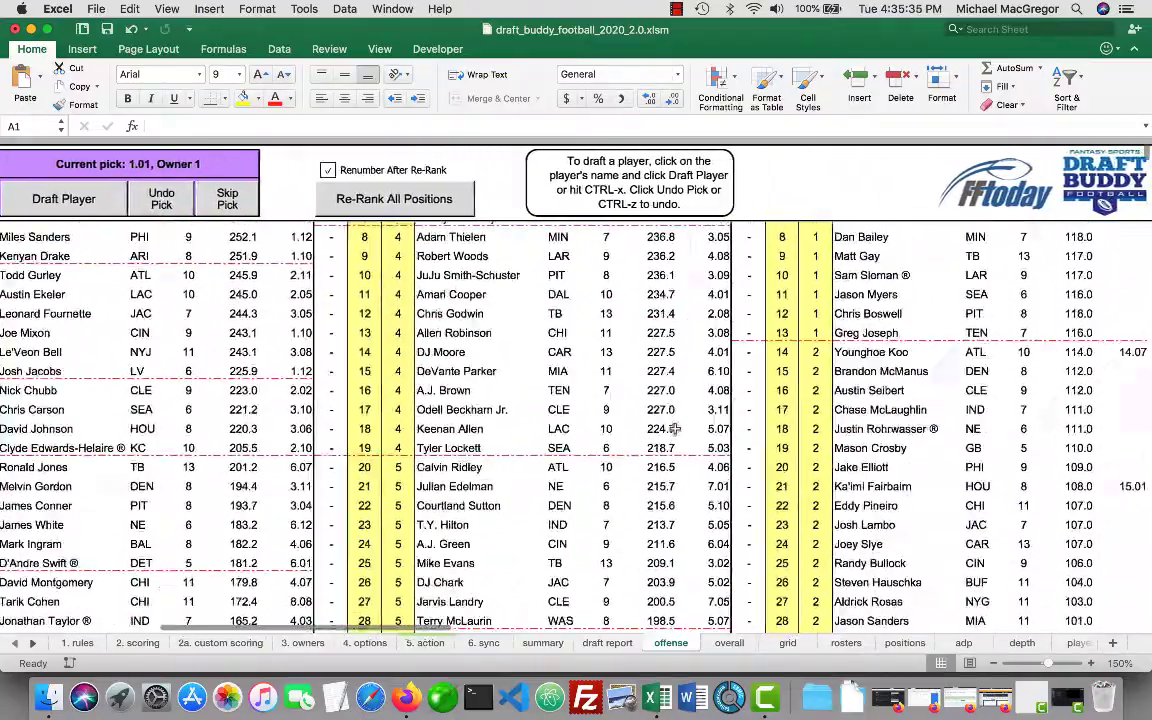
{"action": "scroll", "coordinate": [675, 428], "scroll_direction": "down", "scroll_amount": 6}
{"action": "scroll", "coordinate": [675, 428], "scroll_direction": "up", "scroll_amount": 10}
{"action": "scroll", "coordinate": [675, 428], "scroll_direction": "left", "scroll_amount": 4}
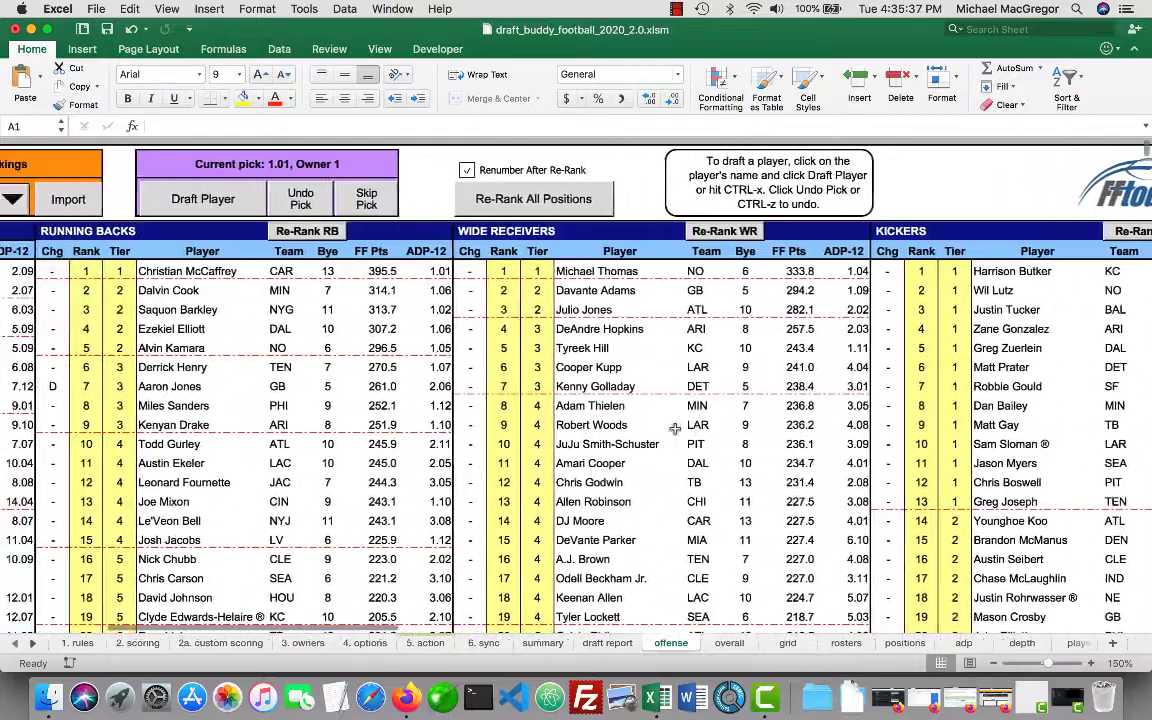
{"action": "scroll", "coordinate": [675, 428], "scroll_direction": "left", "scroll_amount": 11}
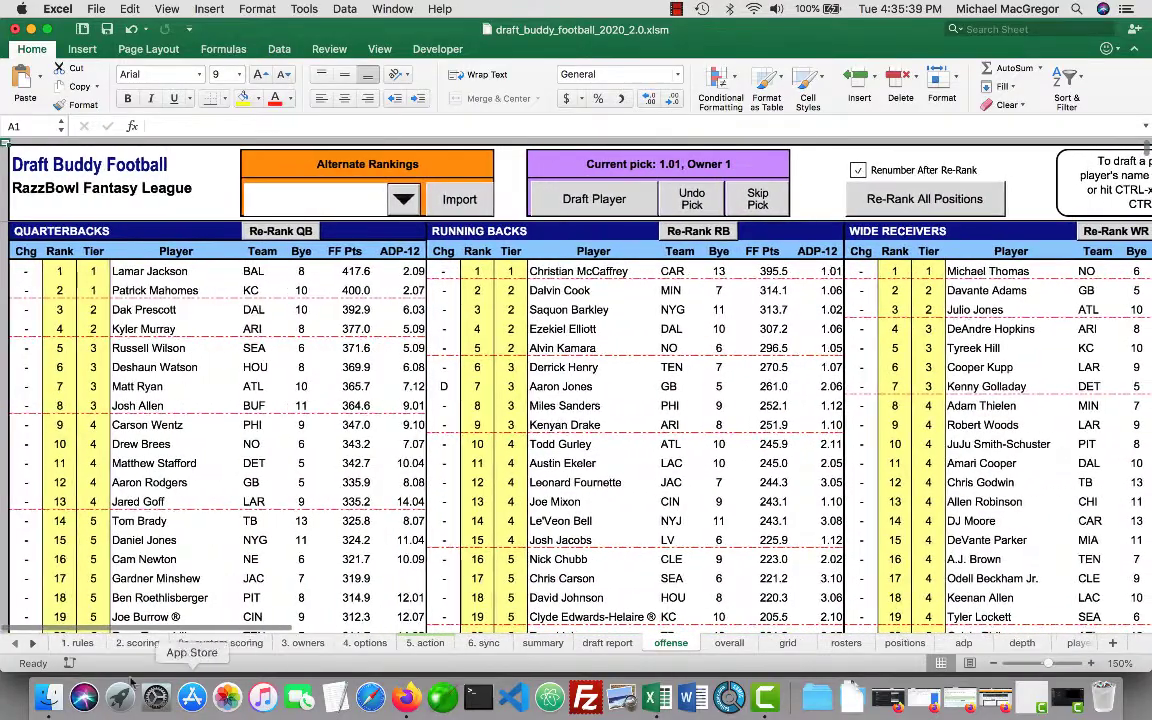
{"action": "left_click", "coordinate": [77, 642]}
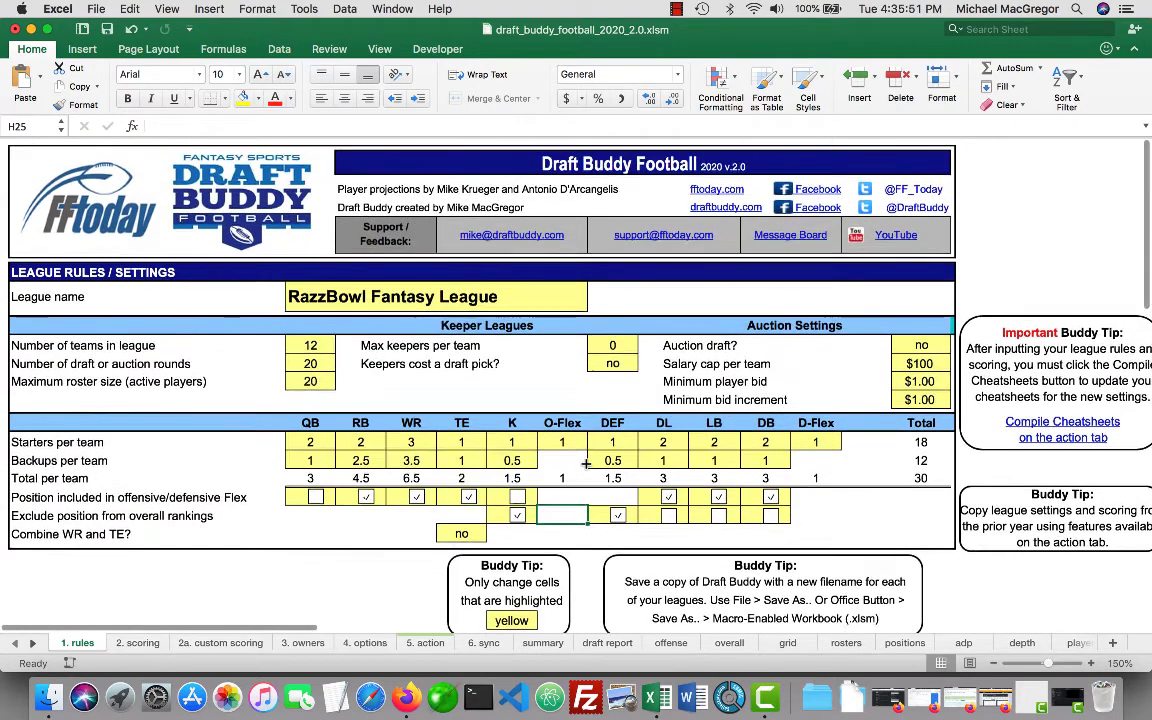
{"action": "scroll", "coordinate": [605, 468], "scroll_direction": "up", "scroll_amount": 3}
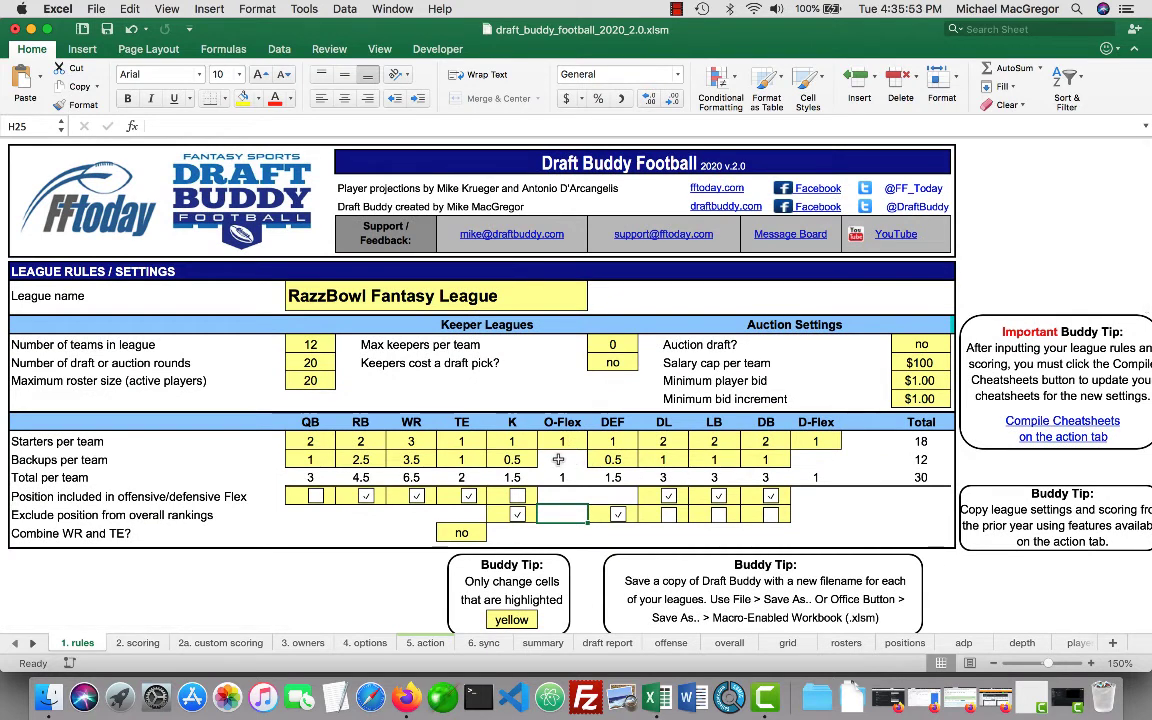